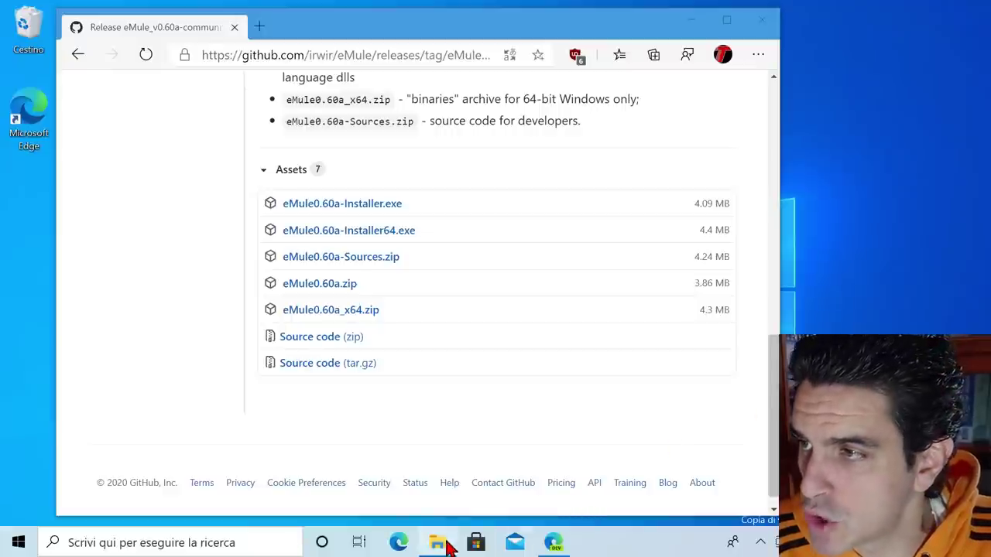
# - Run eMule0.60a-Installer64 from the Download folder, allow it to make changes to the device and start its setup wizard
pyautogui.rightClick(449, 545)
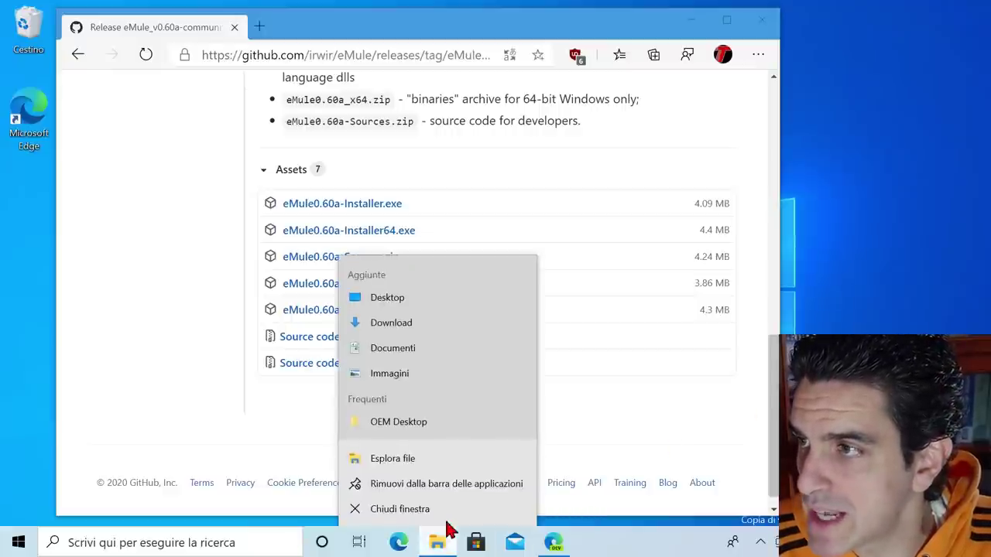
pyautogui.click(413, 321)
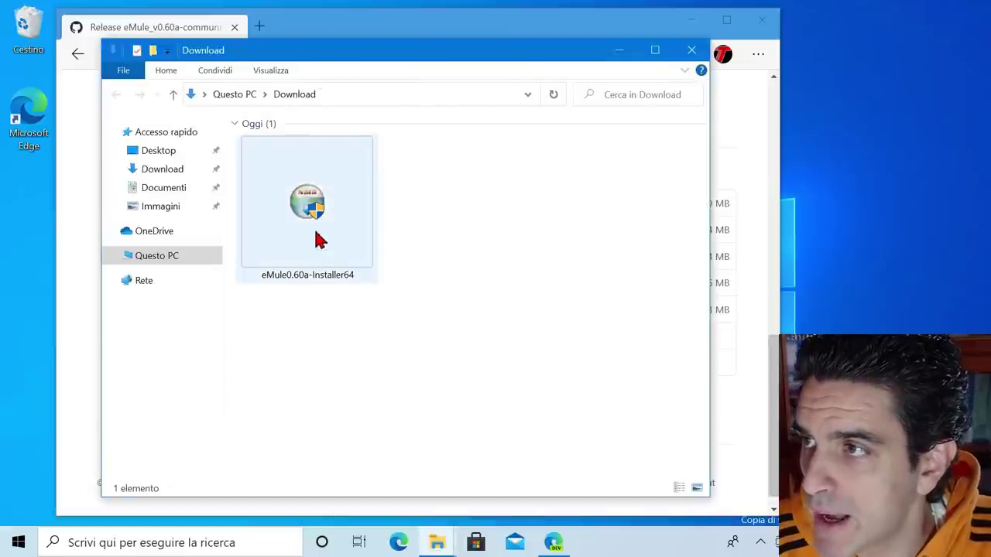
pyautogui.click(319, 238)
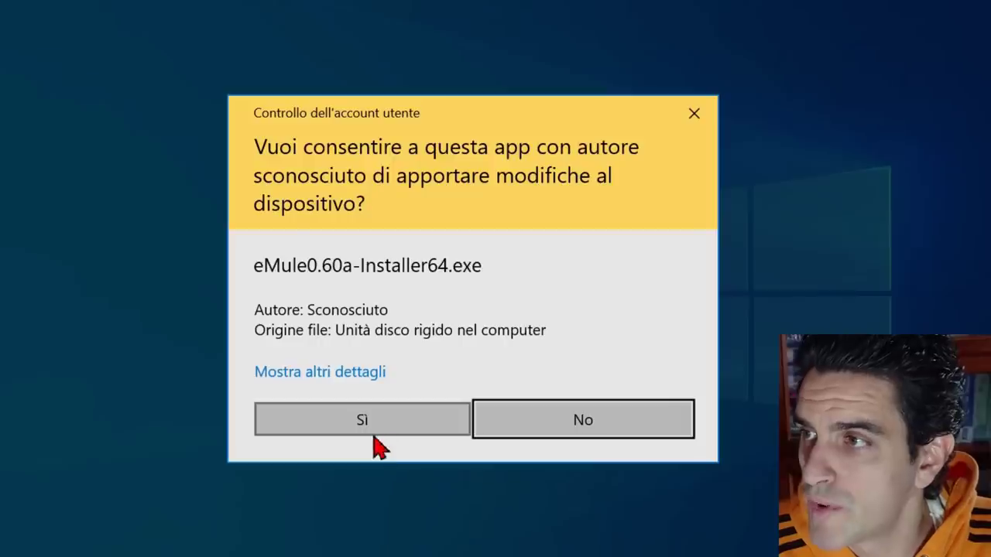
pyautogui.click(372, 431)
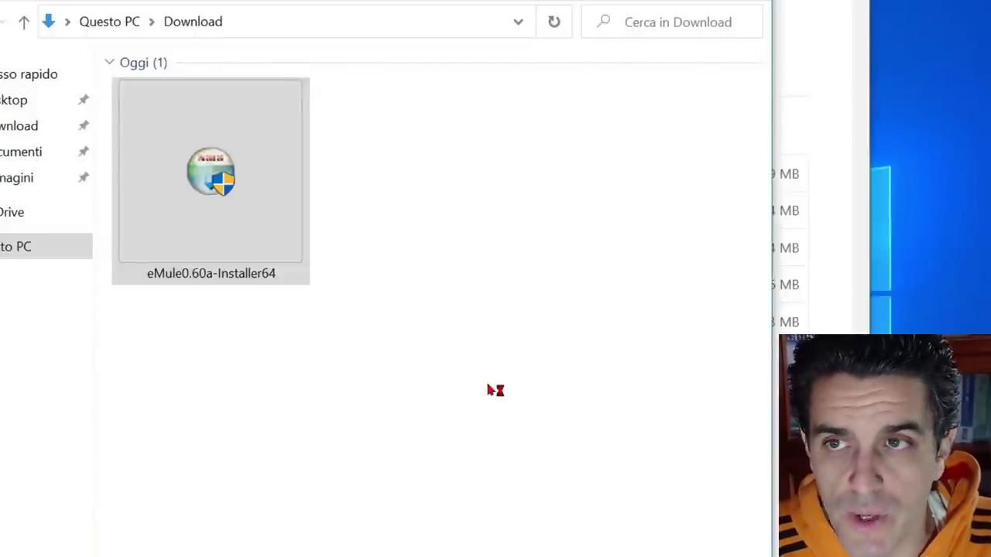
pyautogui.click(496, 320)
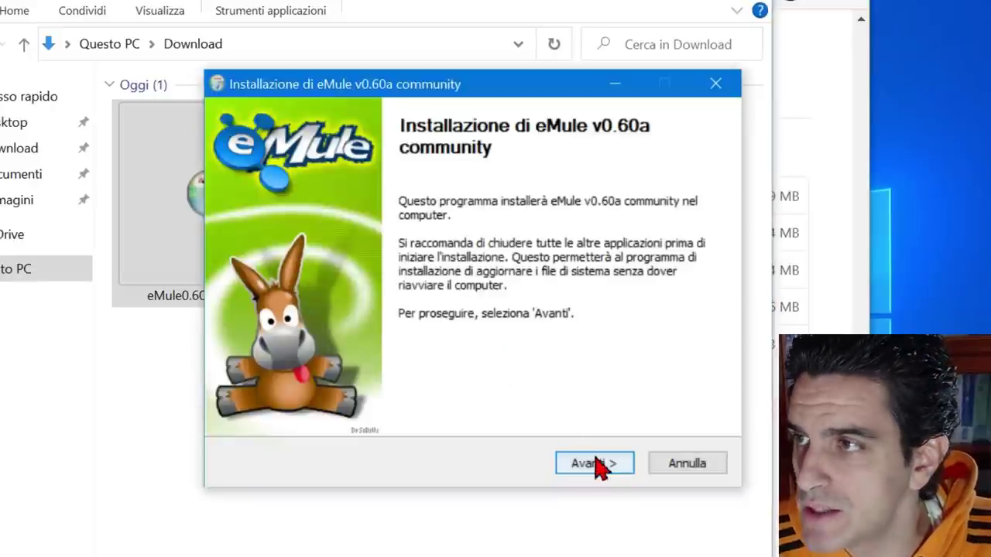
# - Install eMule v0.60a community with both components, the user-specific configuration and the default destination folder
pyautogui.click(595, 464)
pyautogui.click(594, 464)
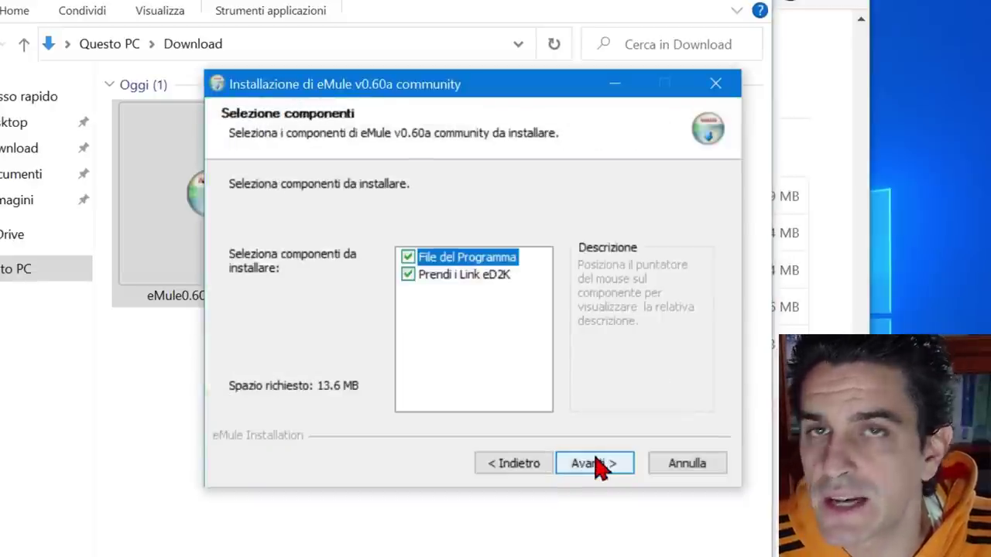
pyautogui.click(448, 276)
pyautogui.click(408, 275)
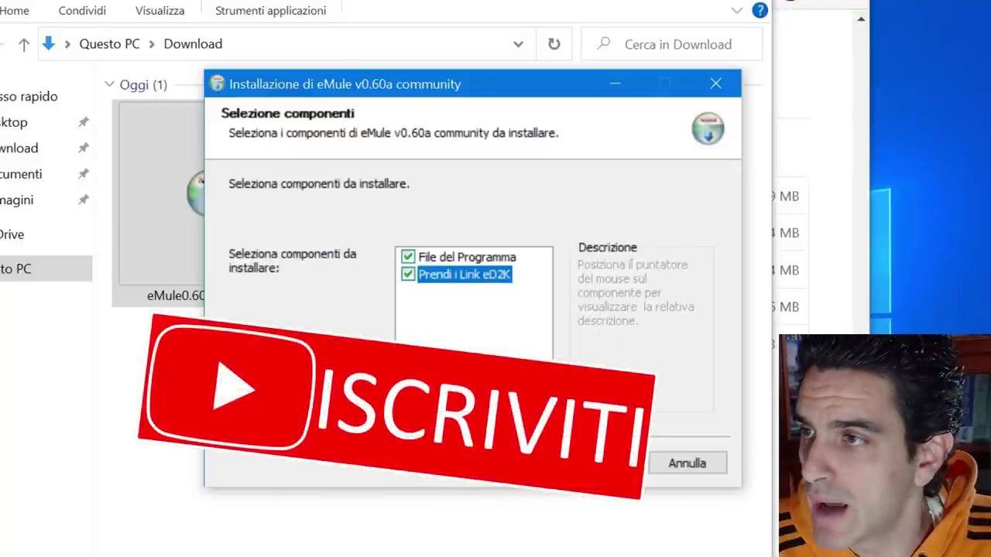
pyautogui.click(629, 463)
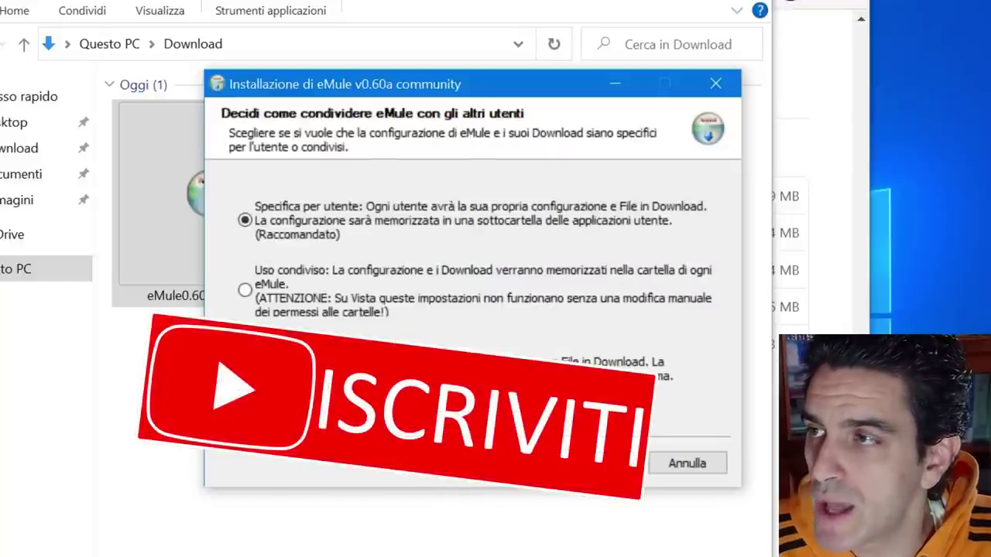
pyautogui.click(629, 463)
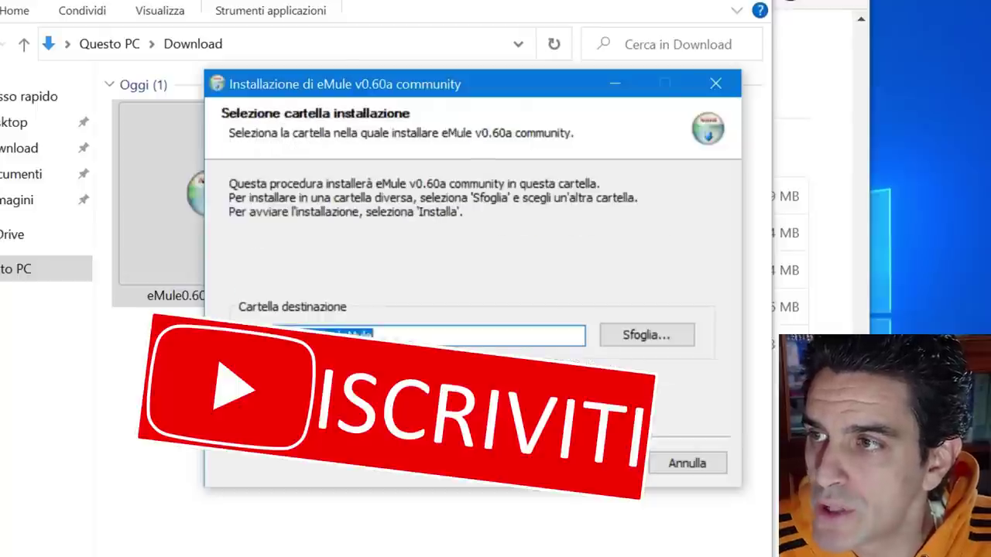
pyautogui.click(593, 468)
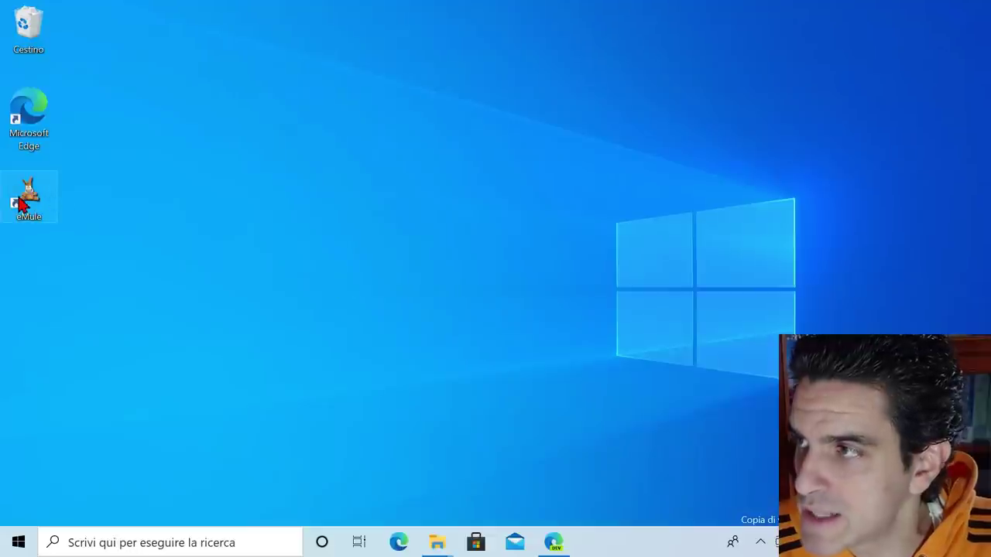
# - Launch eMule from the desktop and allow it through Windows Defender Firewall on both private and public networks
pyautogui.doubleClick(21, 202)
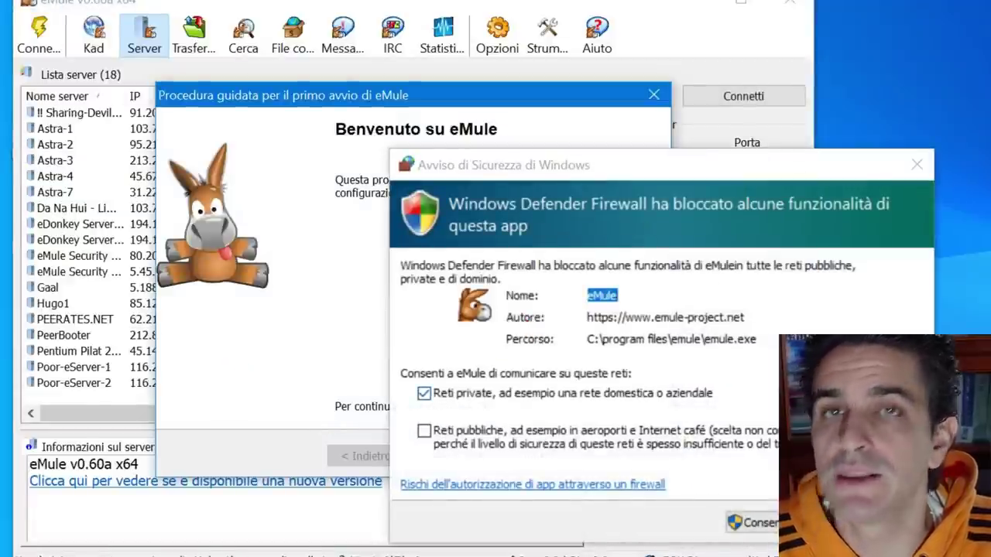
pyautogui.click(423, 432)
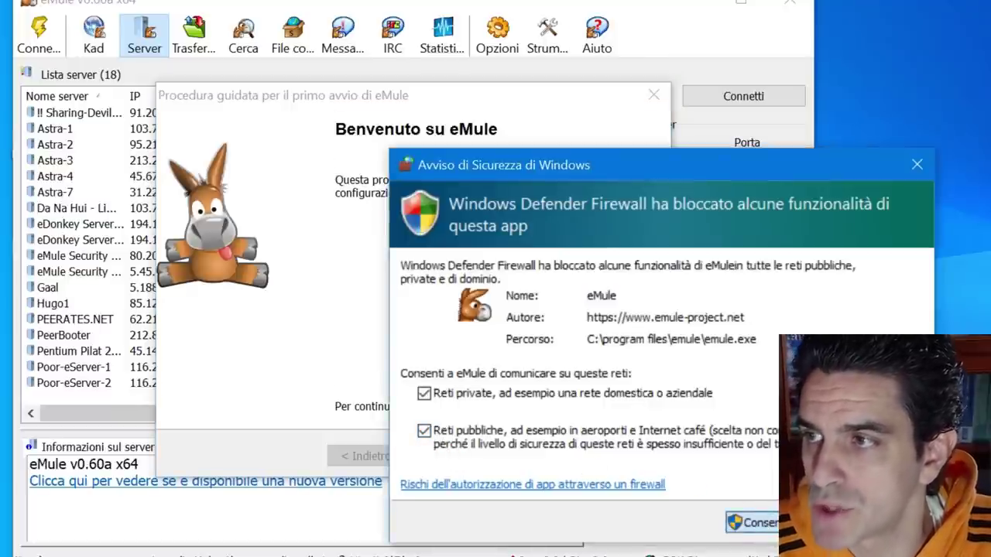
pyautogui.click(750, 522)
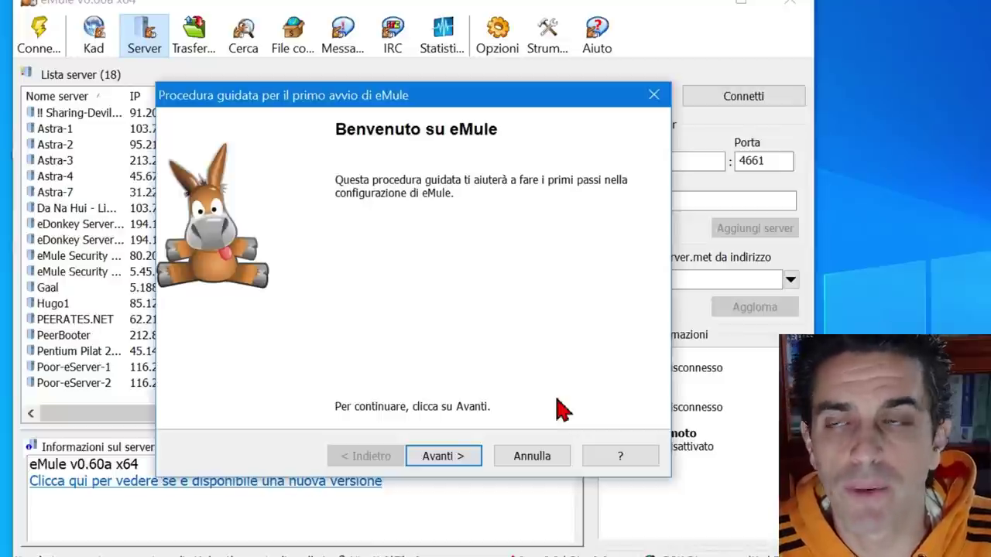
# - In the first-run wizard, set eMule to run at Windows startup and to connect automatically when it starts
pyautogui.click(451, 457)
pyautogui.click(173, 246)
pyautogui.click(174, 274)
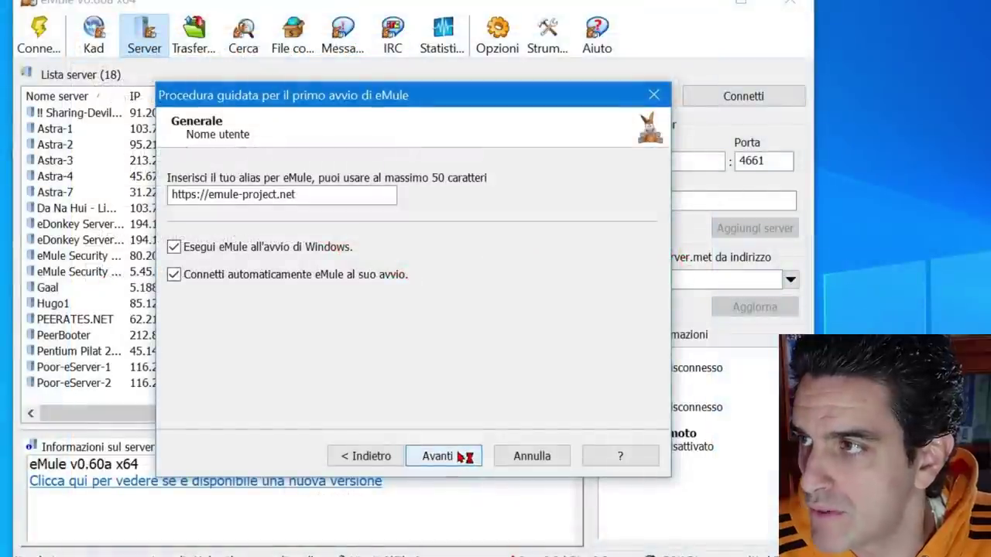
pyautogui.click(461, 459)
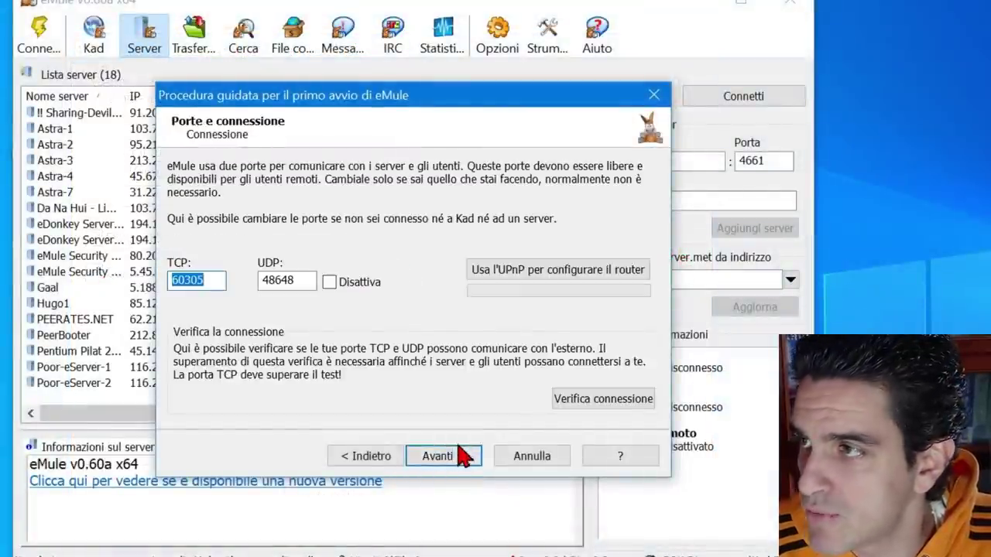
# - Complete the first-run wizard with the default ports, managed file priorities, protocol obfuscation, and the eD2K and Kad networks
pyautogui.click(460, 457)
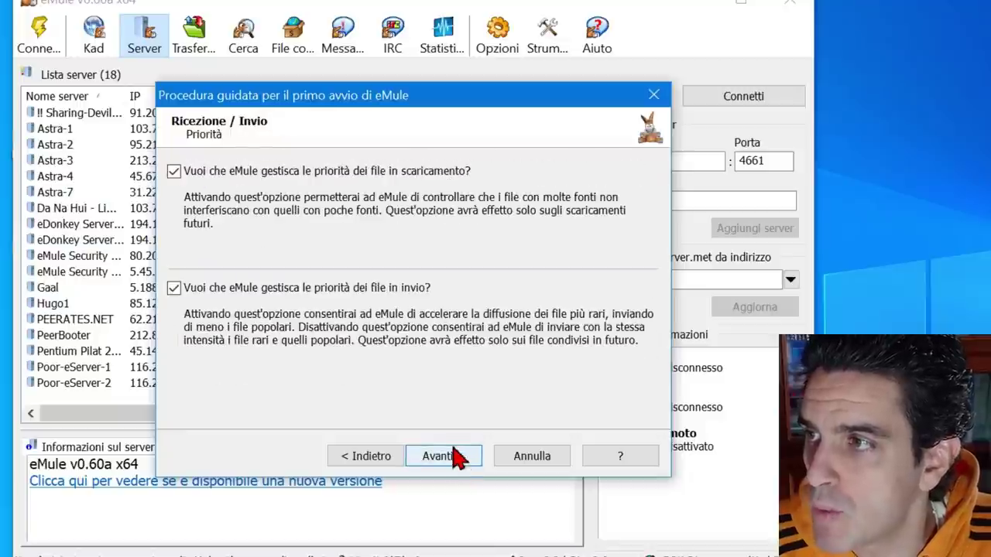
pyautogui.click(463, 460)
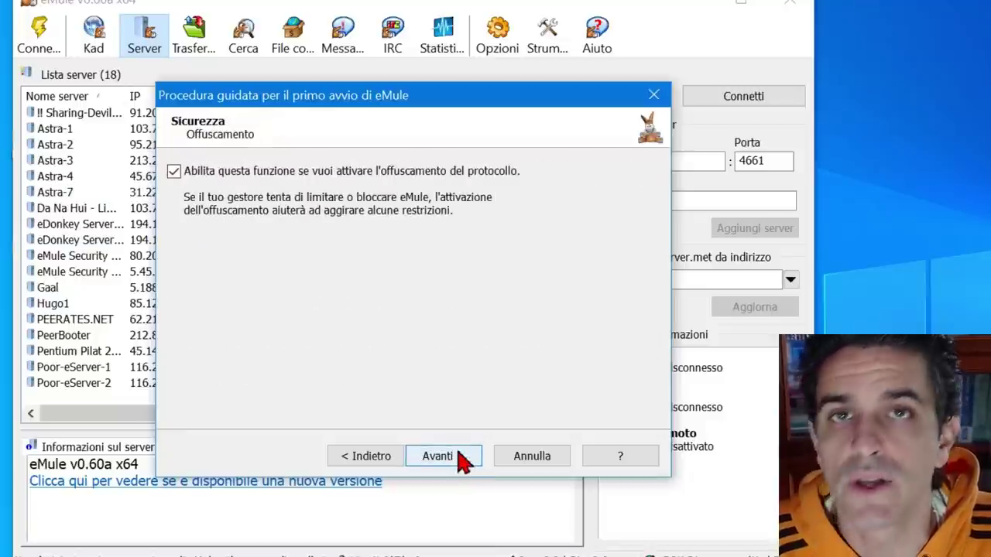
pyautogui.click(462, 459)
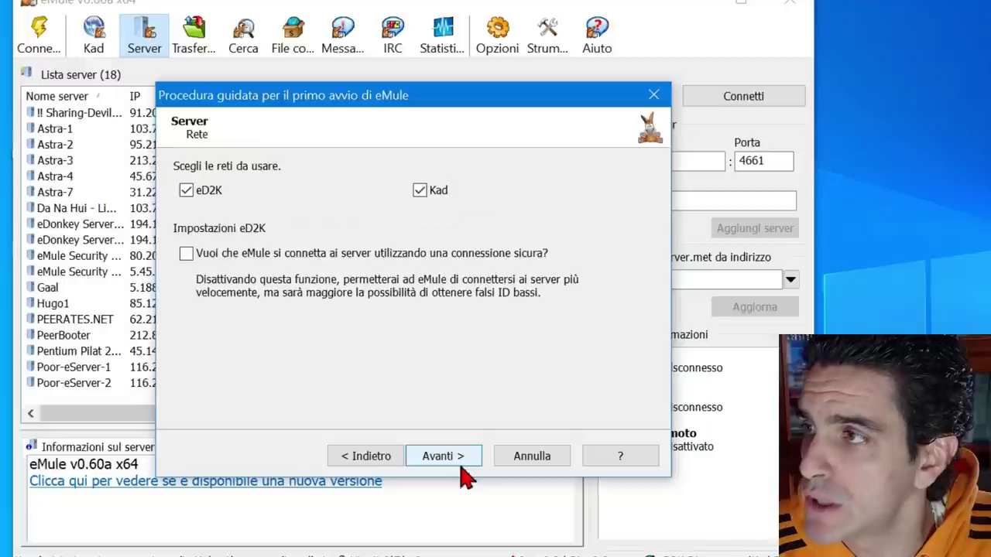
pyautogui.click(460, 461)
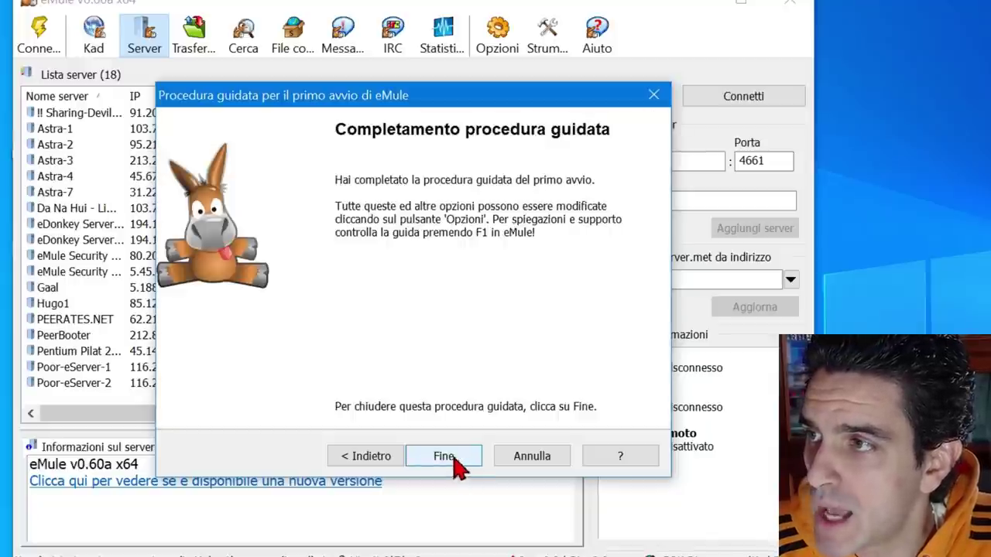
pyautogui.click(445, 458)
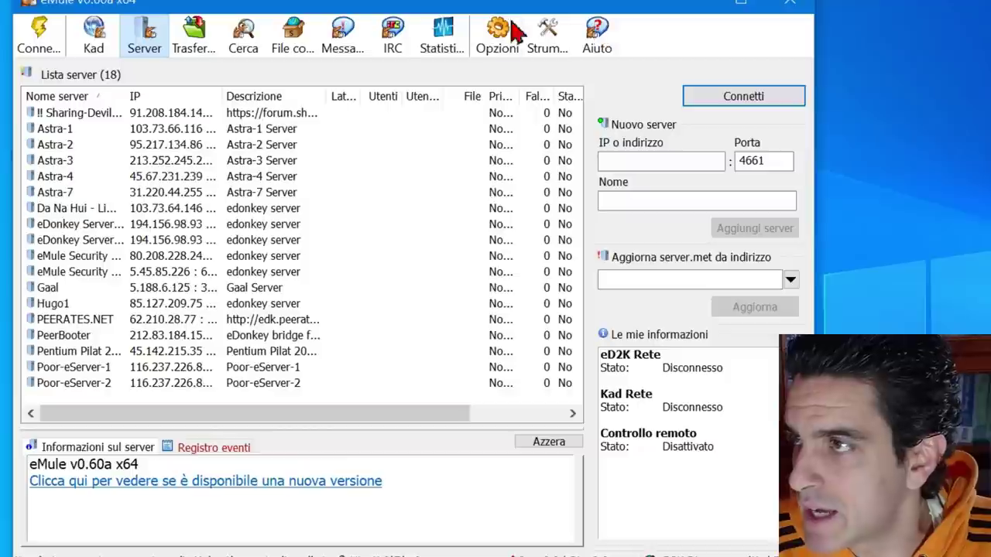
# - Review eMule's general options and confirm the dialog
pyautogui.click(500, 40)
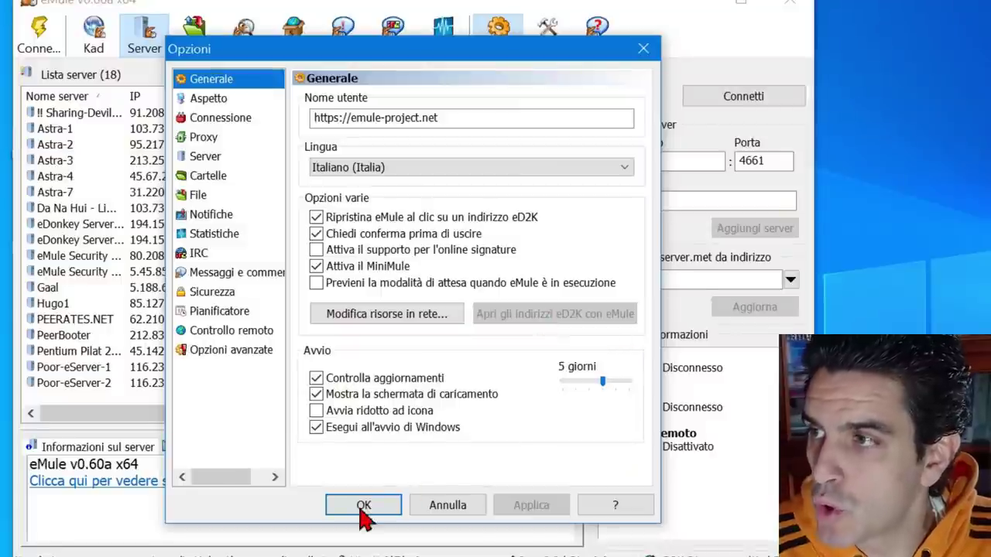
pyautogui.click(364, 505)
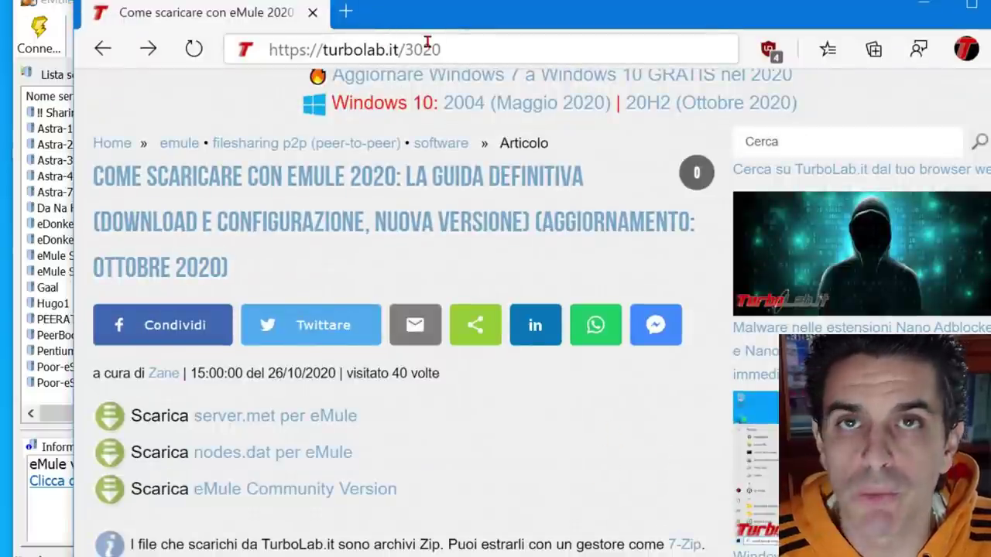
# - Load the nodes.dat Kad contacts into eMule from the turbolab.it/3020 guide, accept their download and check the Kad contacts
pyautogui.scroll(-1, 575, 465)
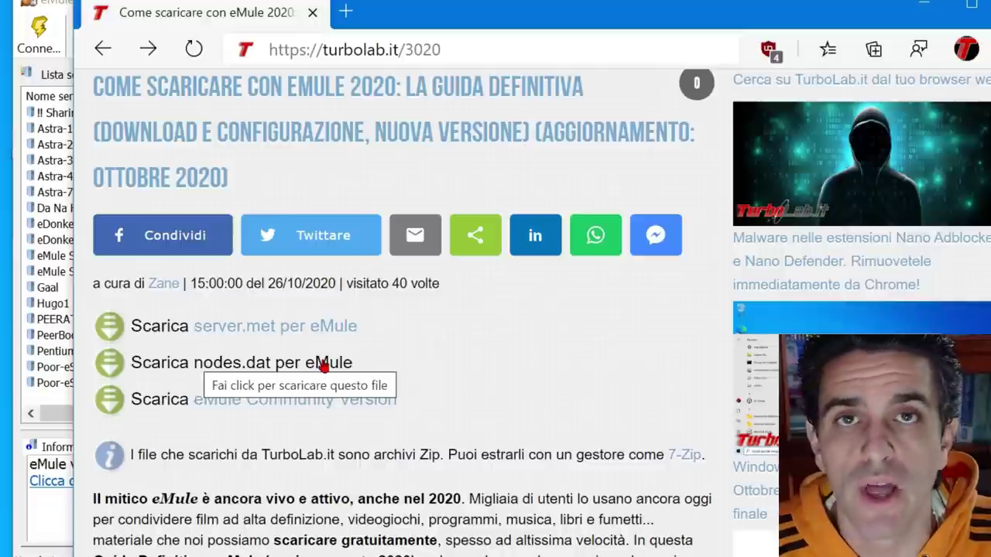
pyautogui.click(270, 371)
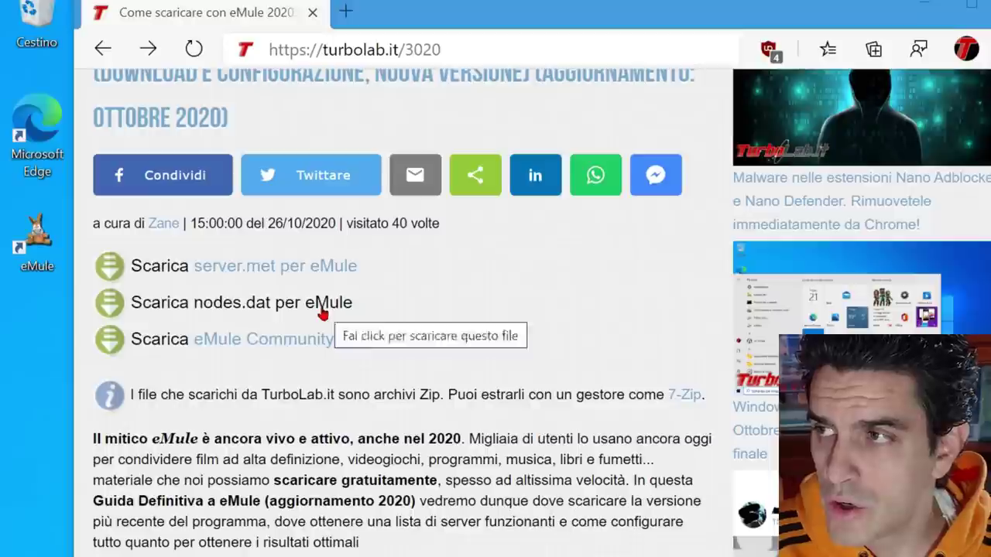
pyautogui.click(323, 311)
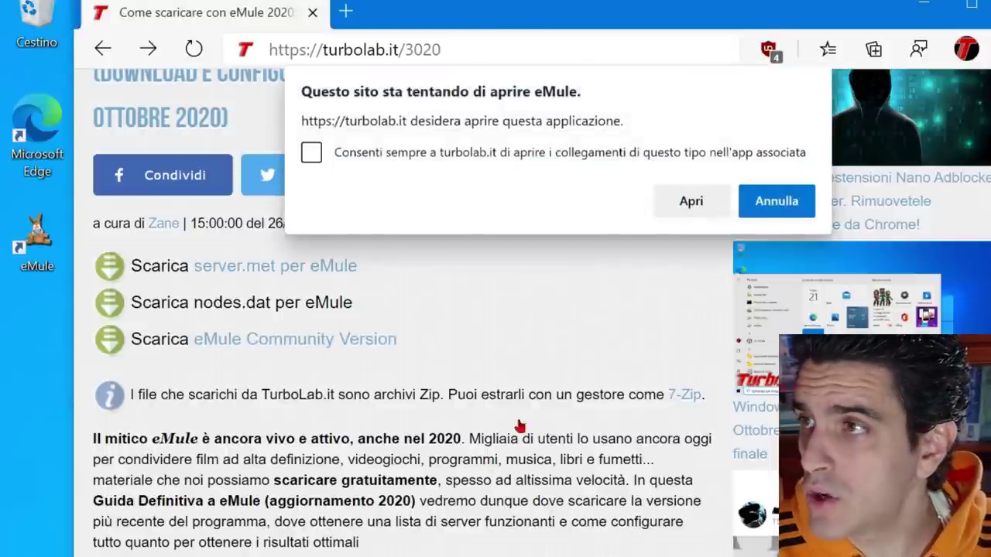
pyautogui.click(689, 206)
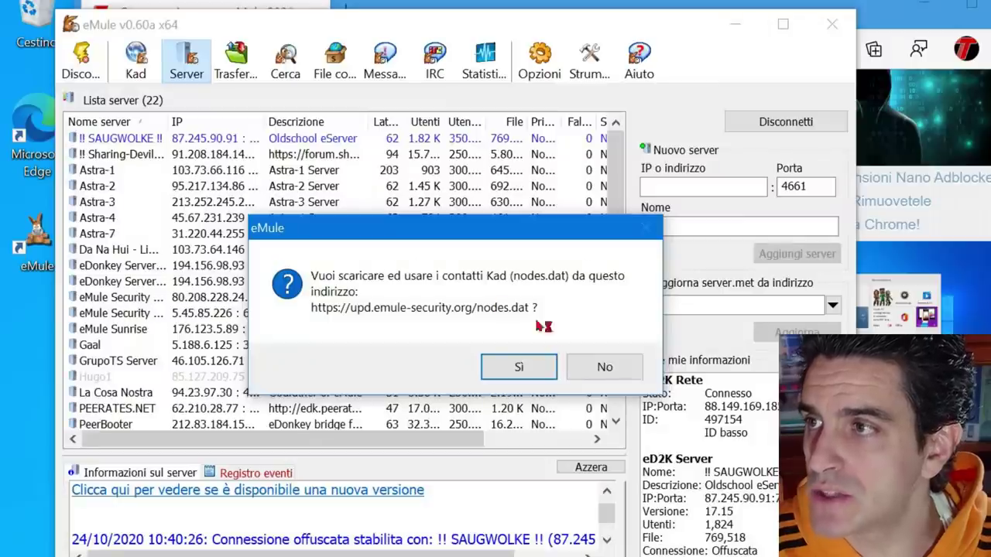
pyautogui.click(929, 8)
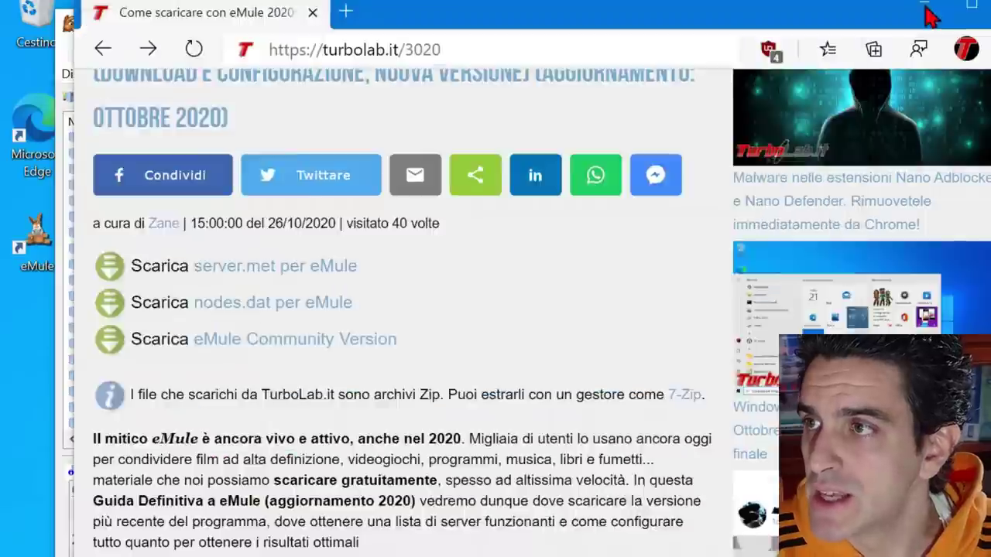
pyautogui.click(924, 6)
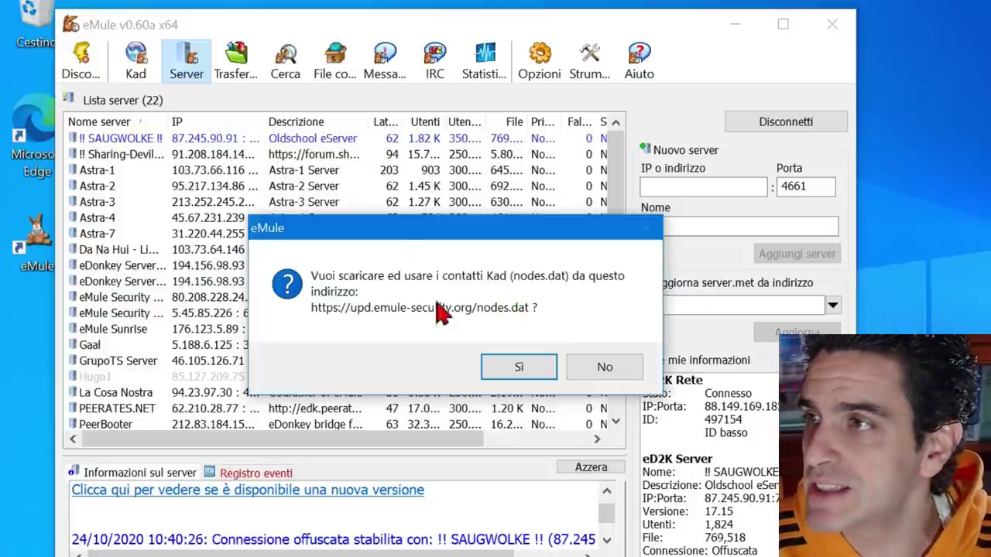
pyautogui.click(518, 367)
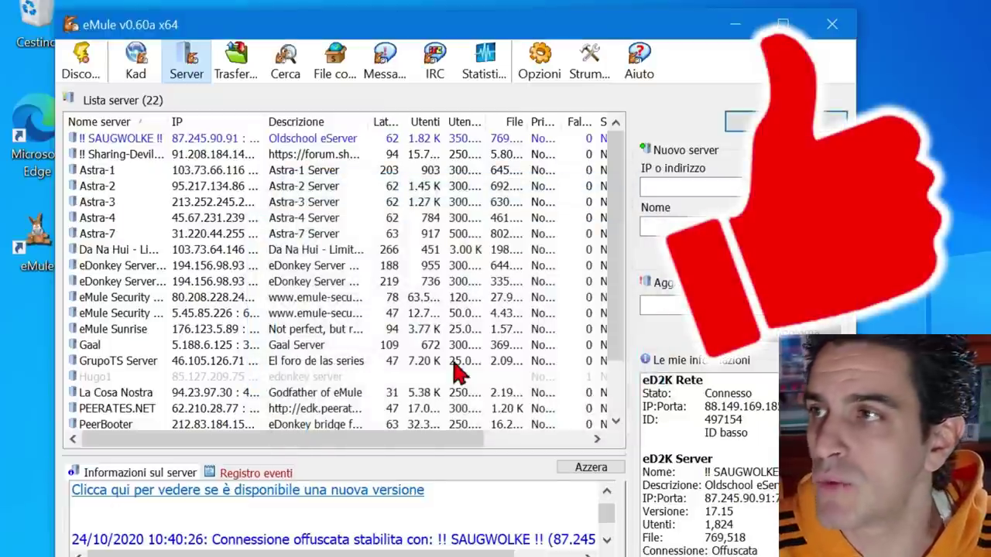
pyautogui.click(135, 76)
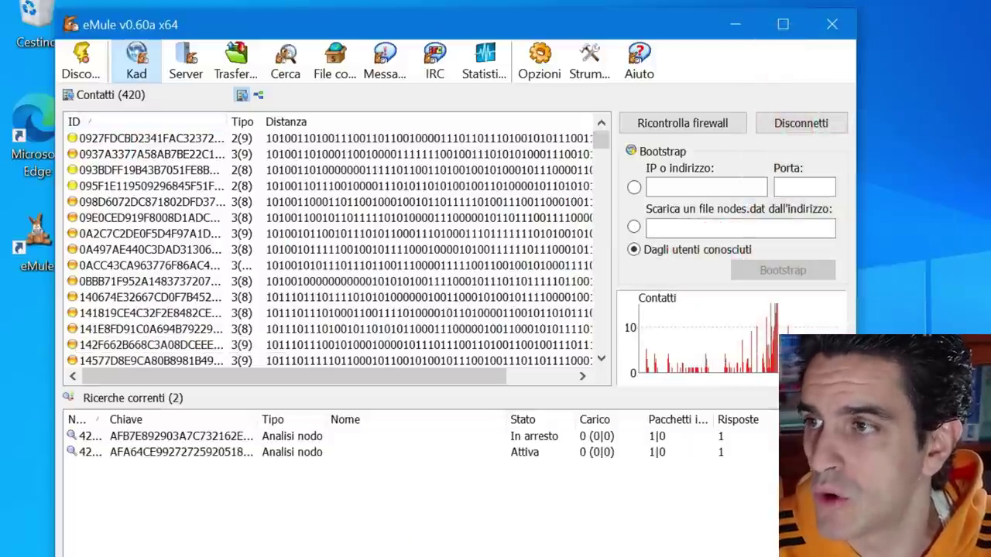
# - Delete all servers from eMule's server list
pyautogui.hotkey('alt', 'Tab')
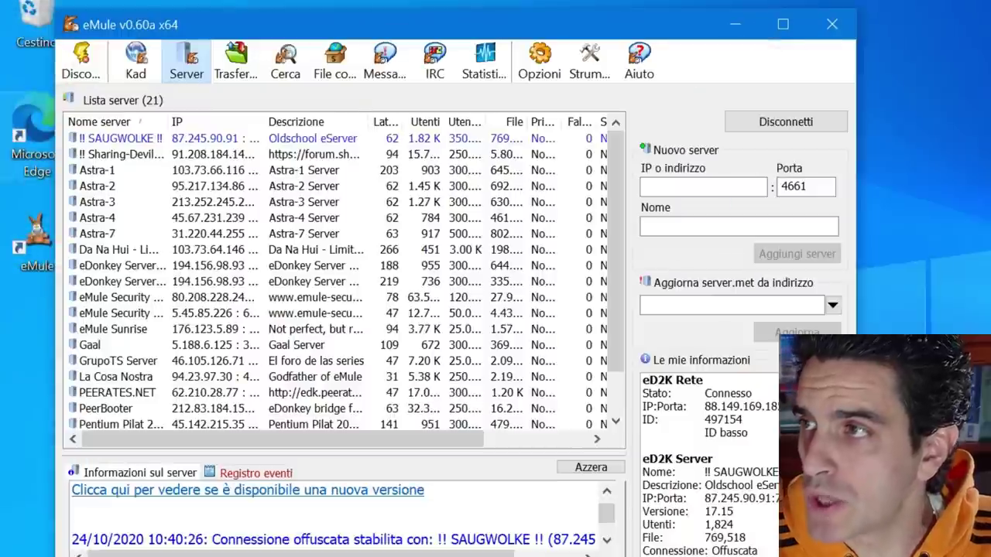
pyautogui.click(205, 185)
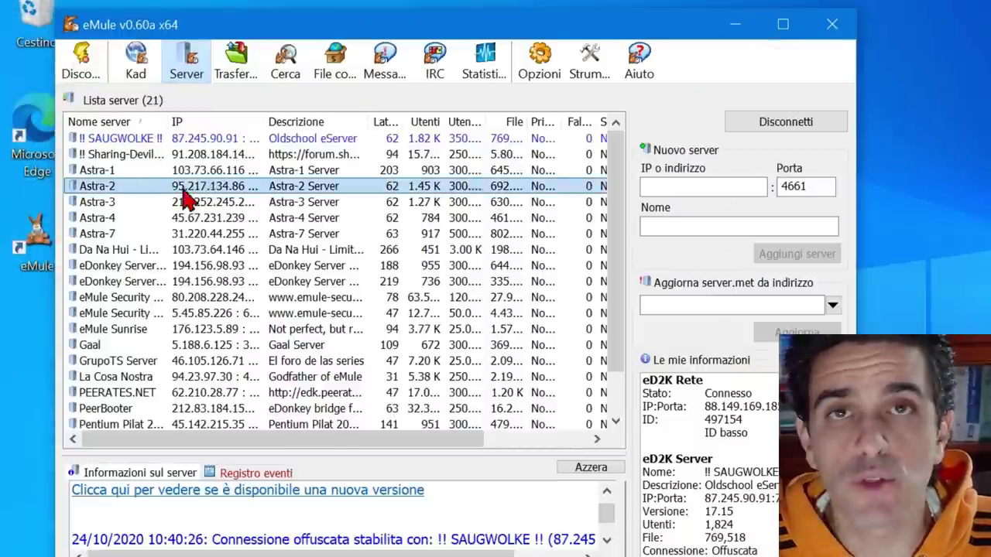
pyautogui.rightClick(233, 216)
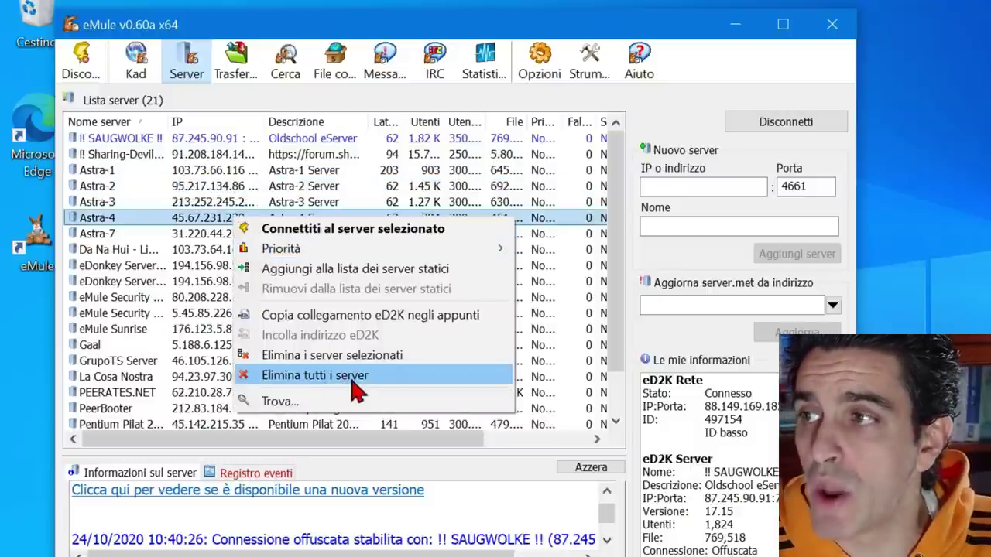
pyautogui.click(353, 380)
pyautogui.click(472, 363)
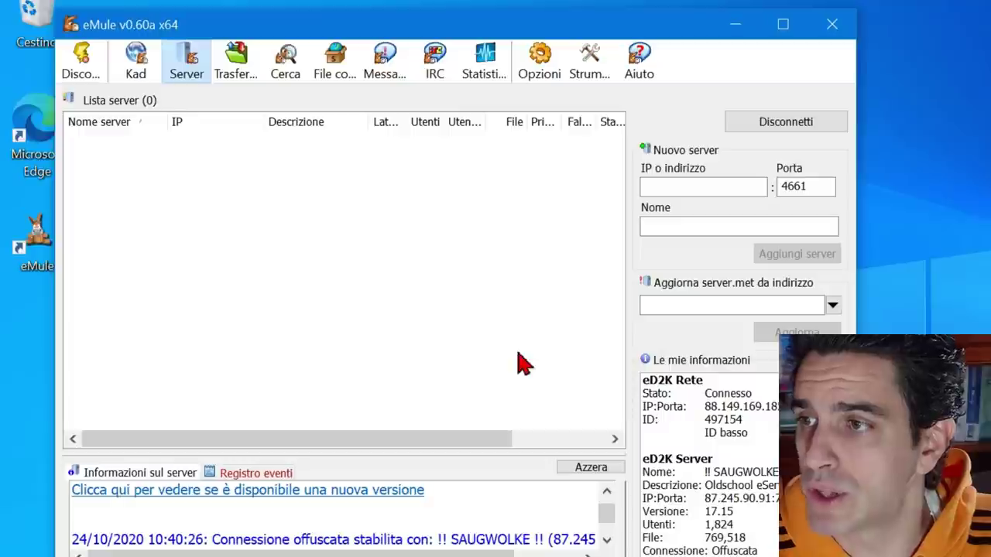
# - Load the server.met server list into eMule from the turbolab.it/3020 guide in the browser, allowing the site to open eMule
pyautogui.hotkey('alt', 'Tab')
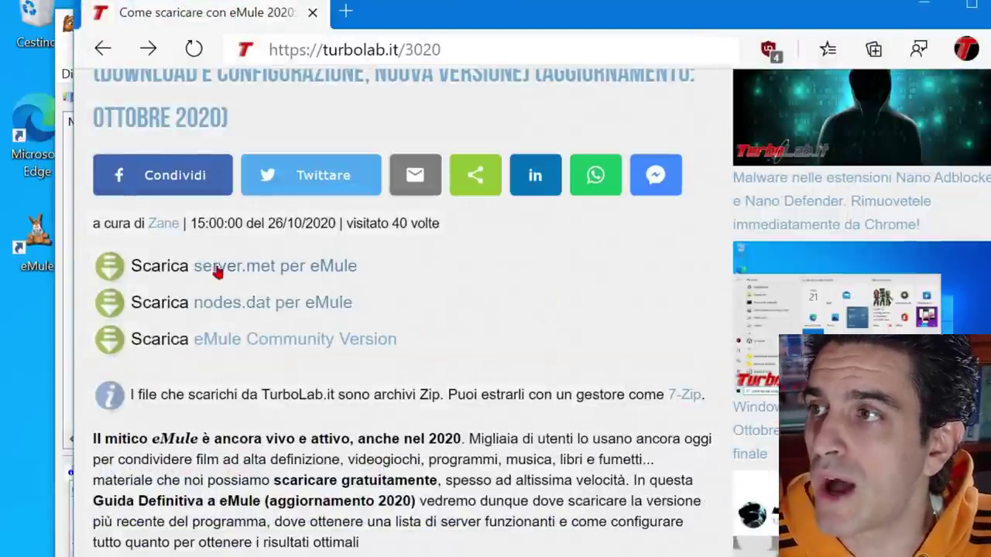
pyautogui.click(272, 271)
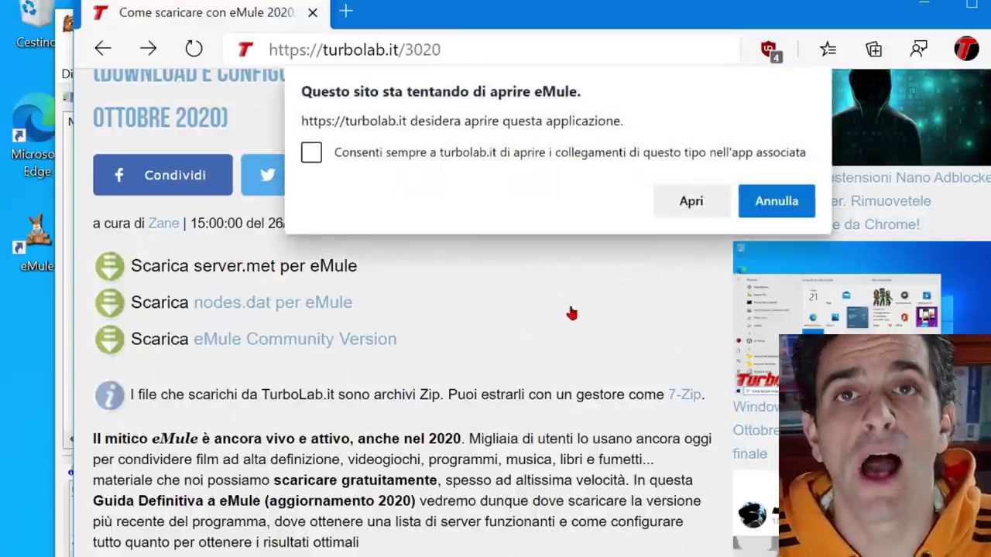
pyautogui.click(662, 203)
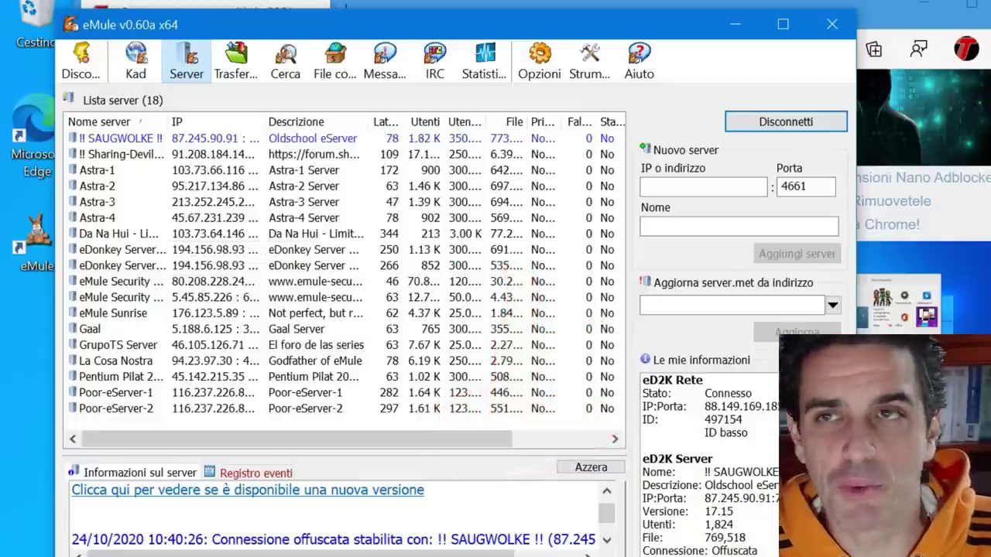
# - Minimize the browser, then restart eMule by quitting it with confirmation and launching it again from the desktop
pyautogui.click(910, 16)
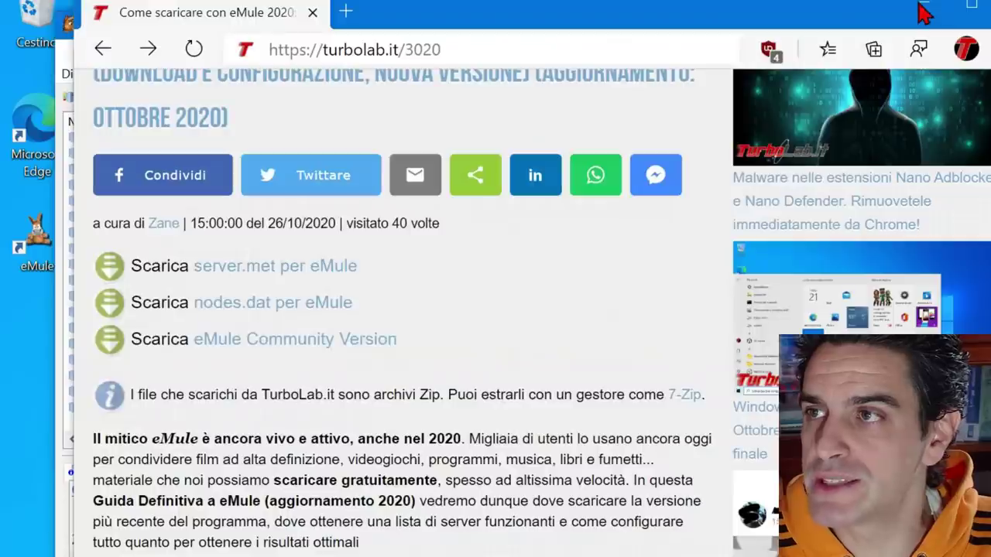
pyautogui.click(924, 5)
pyautogui.click(832, 25)
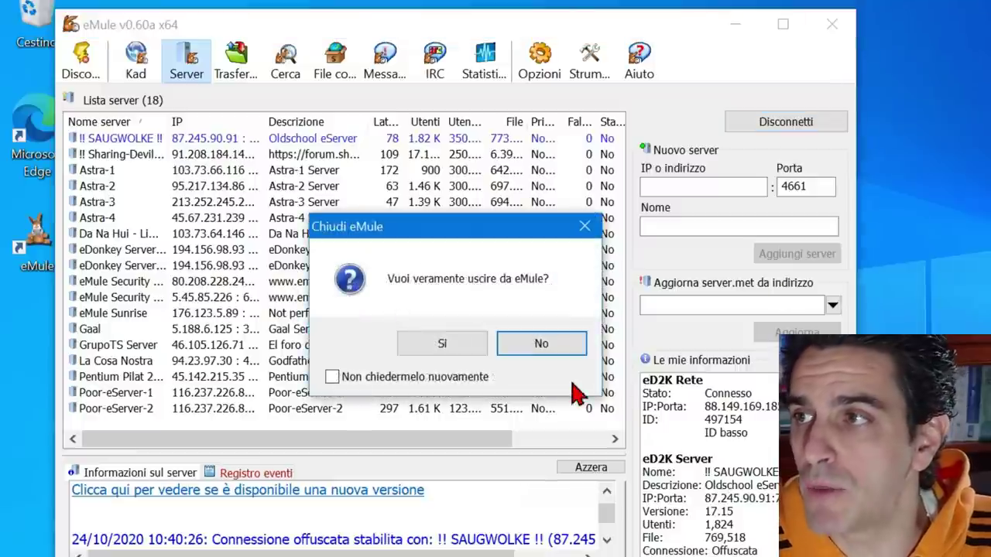
pyautogui.click(447, 339)
pyautogui.doubleClick(36, 245)
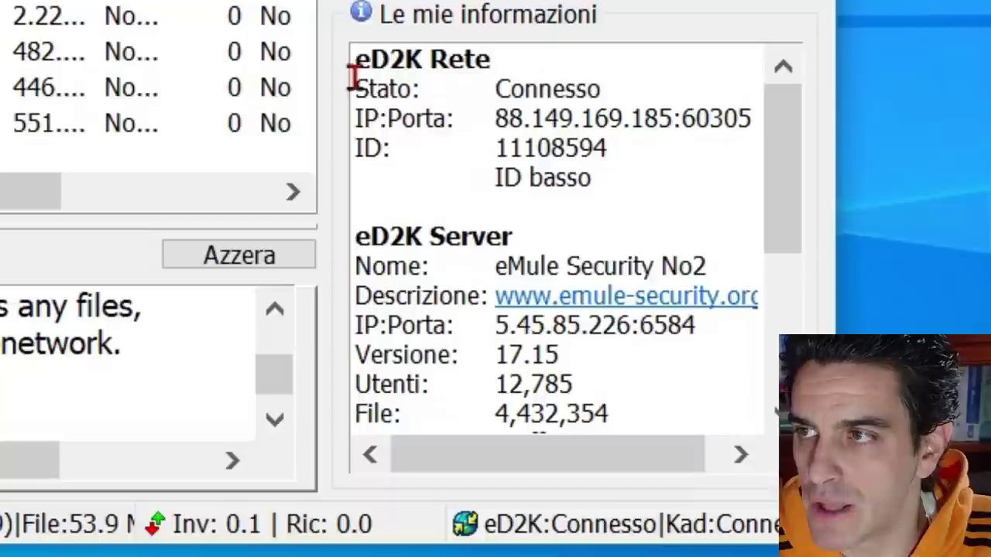
# - Examine the eD2K network status and ID type, the connected server's details and the Kad network status in eMule's own information
pyautogui.moveTo(408, 66); pyautogui.dragTo(629, 86)
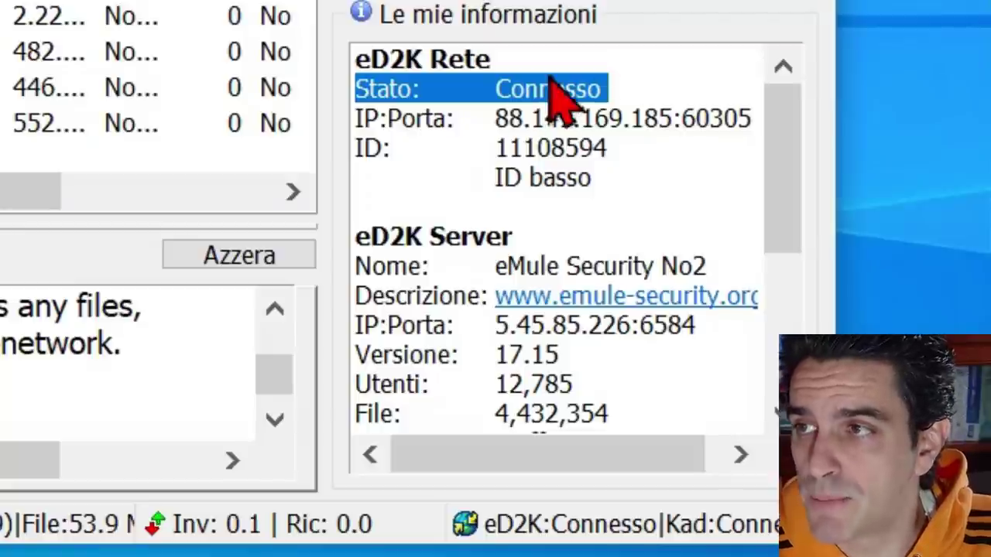
pyautogui.moveTo(495, 178); pyautogui.dragTo(599, 178)
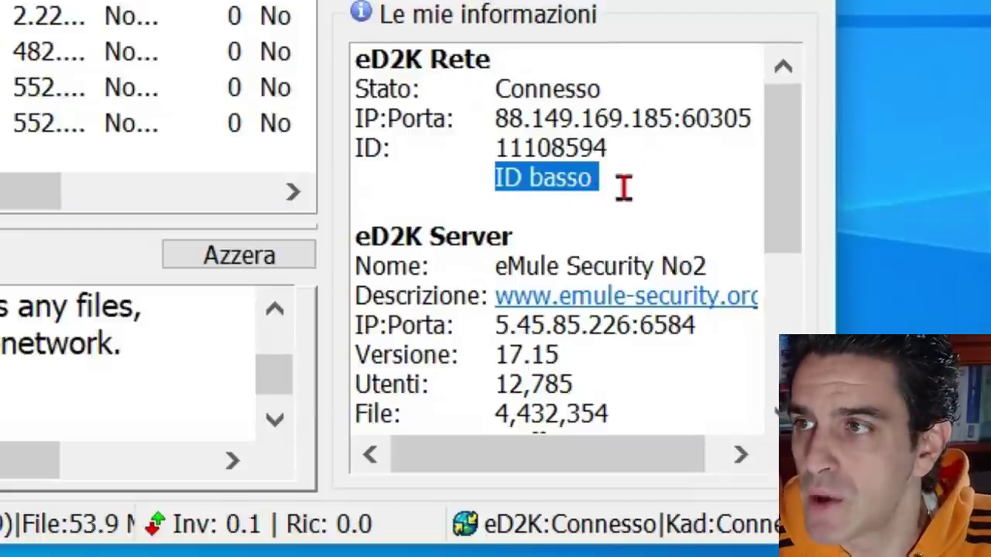
pyautogui.click(511, 89)
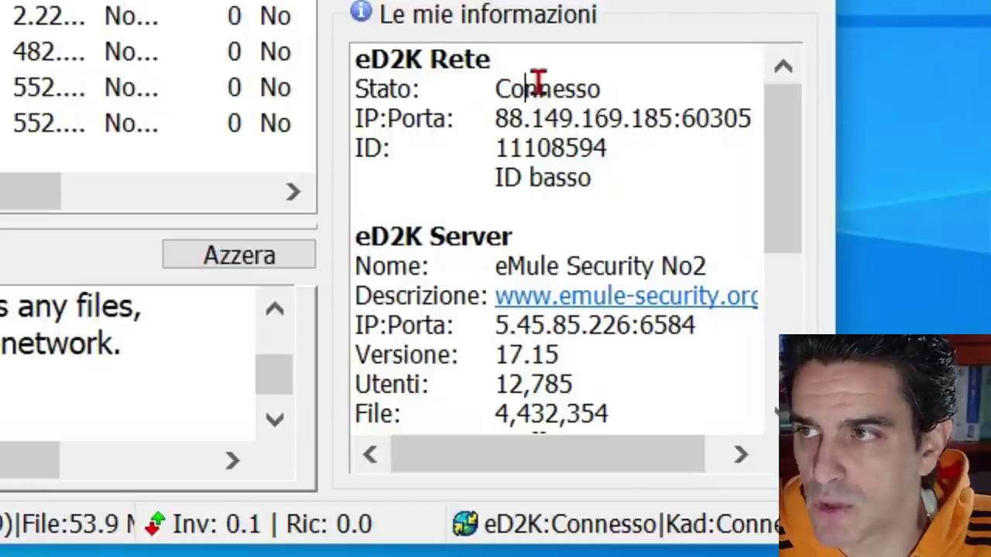
pyautogui.doubleClick(536, 86)
pyautogui.scroll(-2, 643, 196)
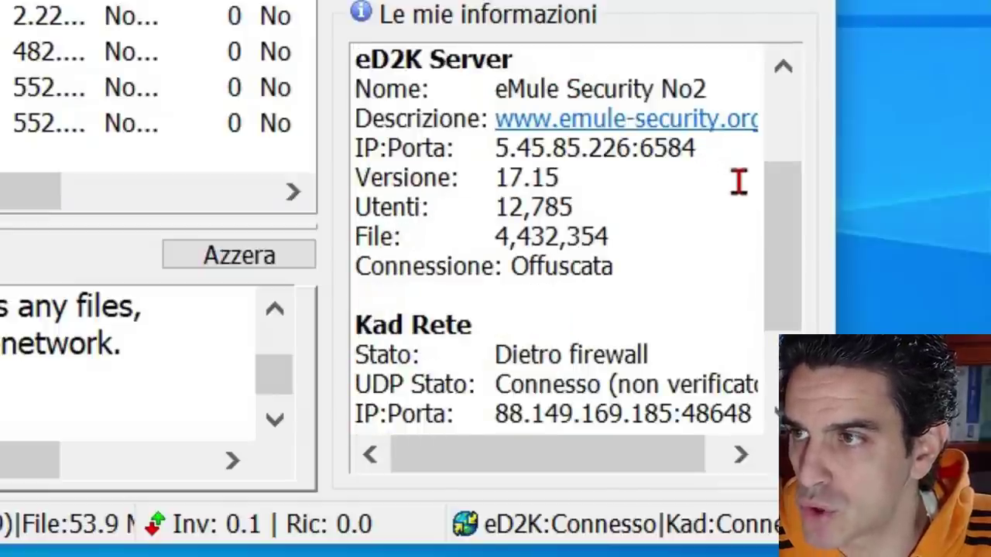
pyautogui.moveTo(792, 255); pyautogui.dragTo(799, 322)
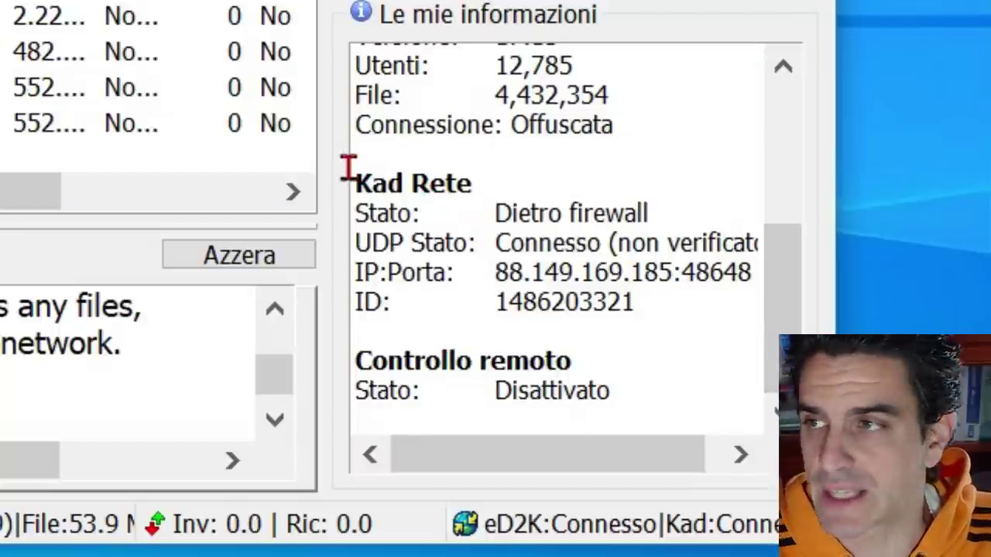
pyautogui.moveTo(650, 203); pyautogui.dragTo(349, 203)
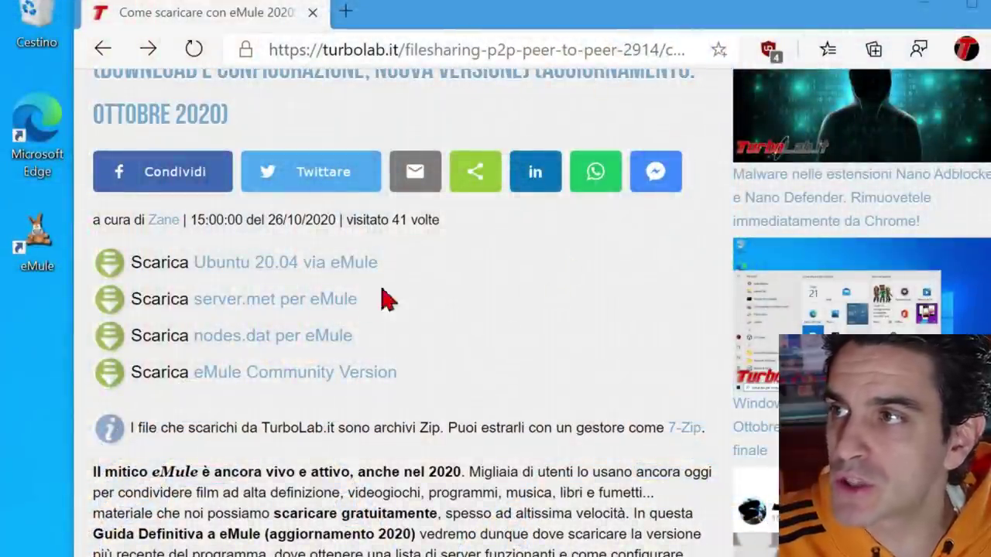
# - Start the Ubuntu 20.04 download in eMule from the turbolab.it guide and widen the speed column of the transfer list
pyautogui.click(259, 267)
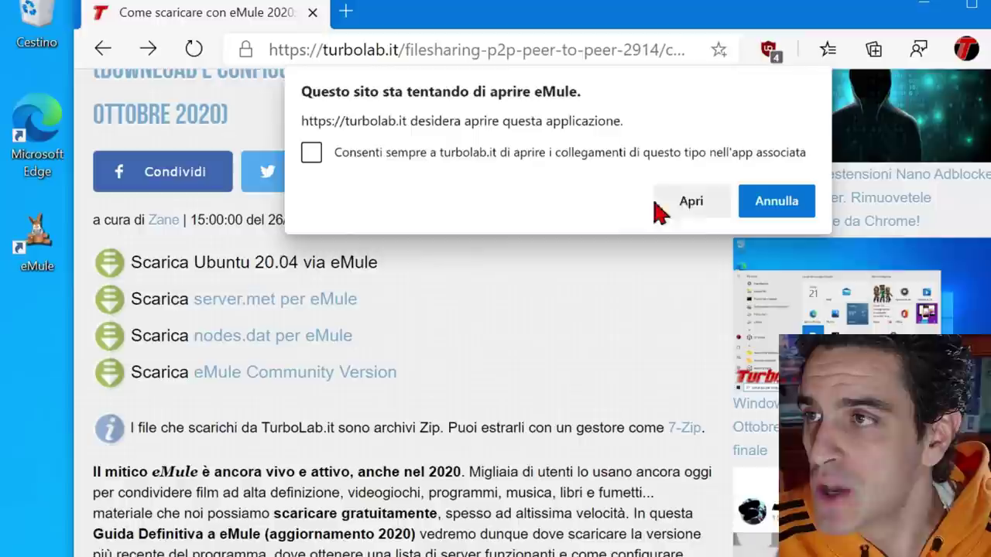
pyautogui.click(691, 201)
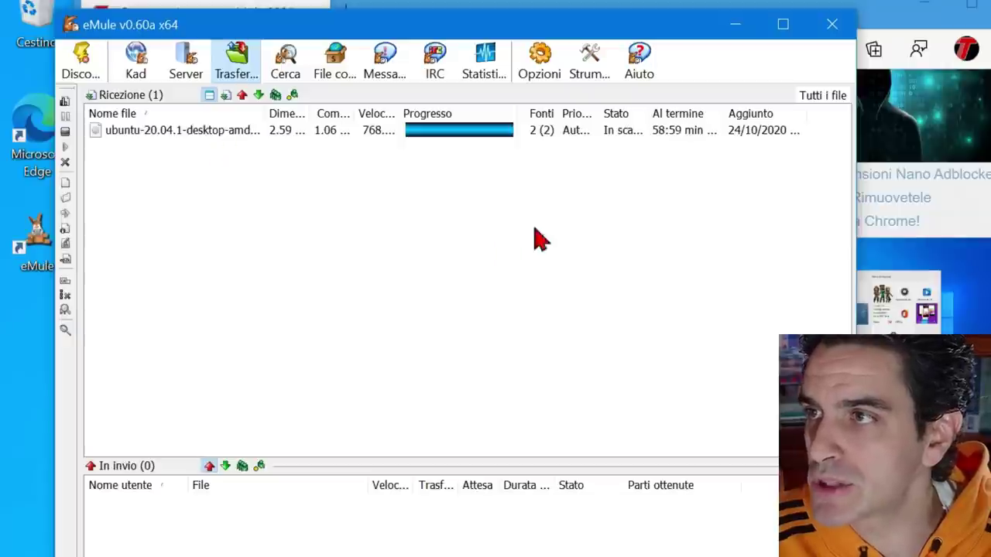
pyautogui.click(186, 132)
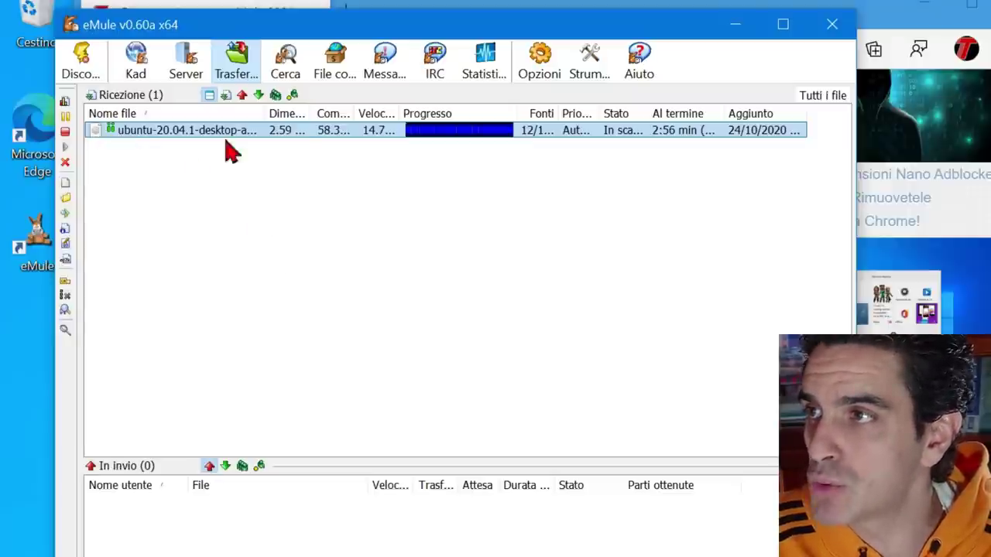
pyautogui.doubleClick(402, 114)
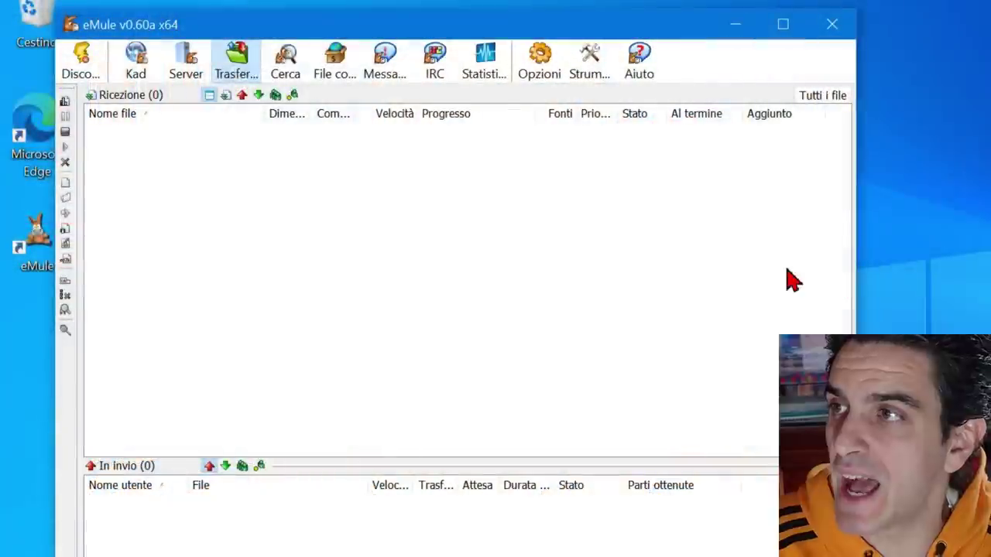
# - Search for "Predator Dark Ages" in eMule with any file type and the automatic search method
pyautogui.click(284, 71)
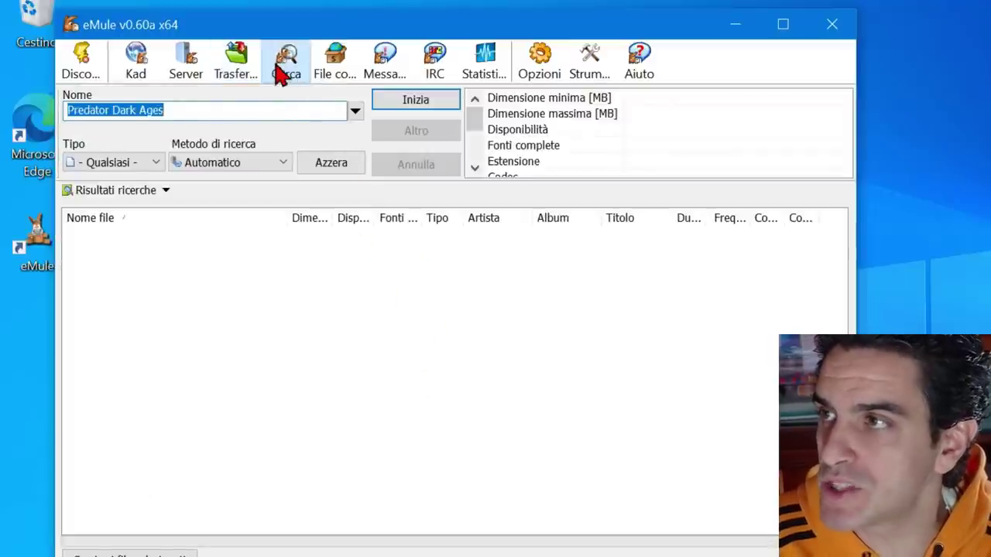
pyautogui.click(176, 102)
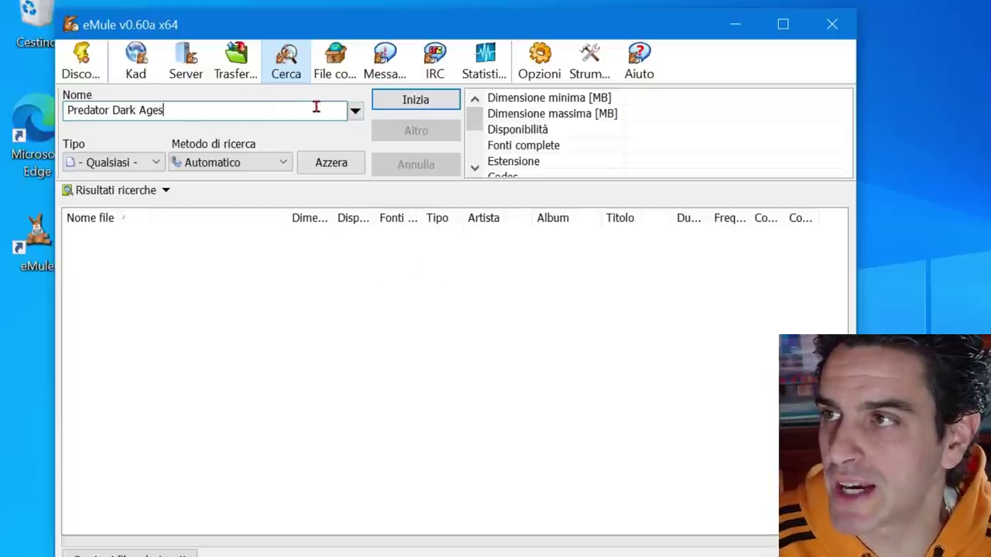
pyautogui.click(391, 109)
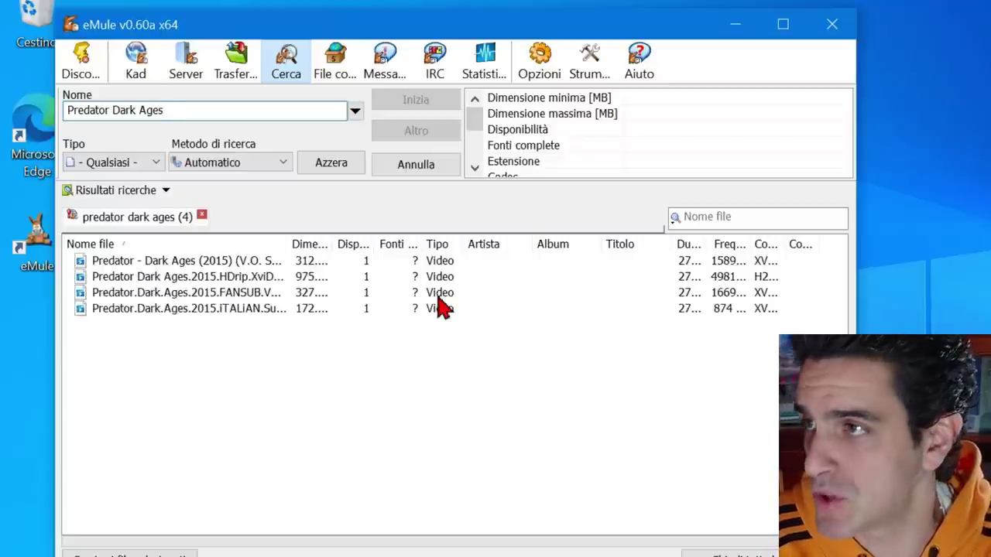
# - Widen the file name and availability columns, sort the results by availability and download the most available Predator Dark Ages video
pyautogui.moveTo(288, 243); pyautogui.dragTo(348, 244)
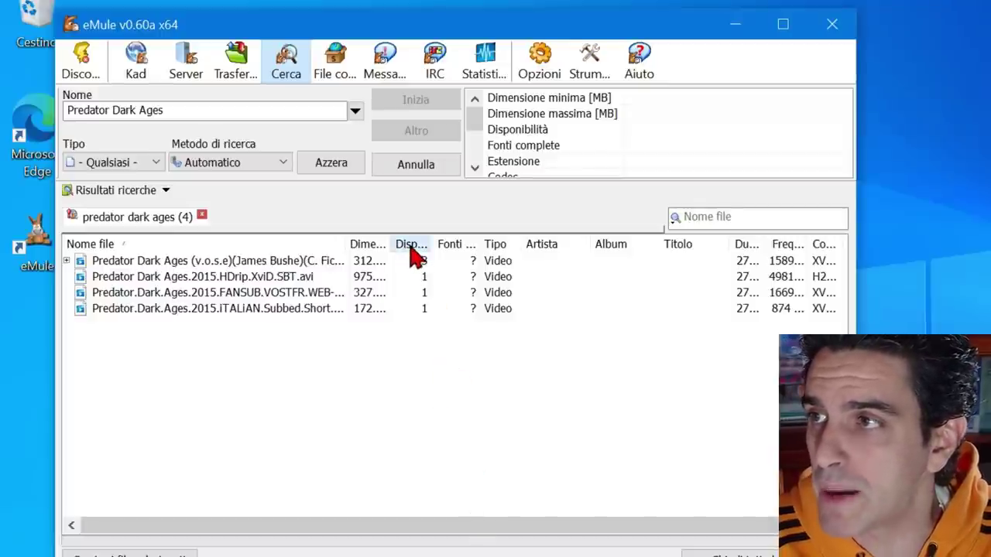
pyautogui.moveTo(432, 244); pyautogui.dragTo(476, 244)
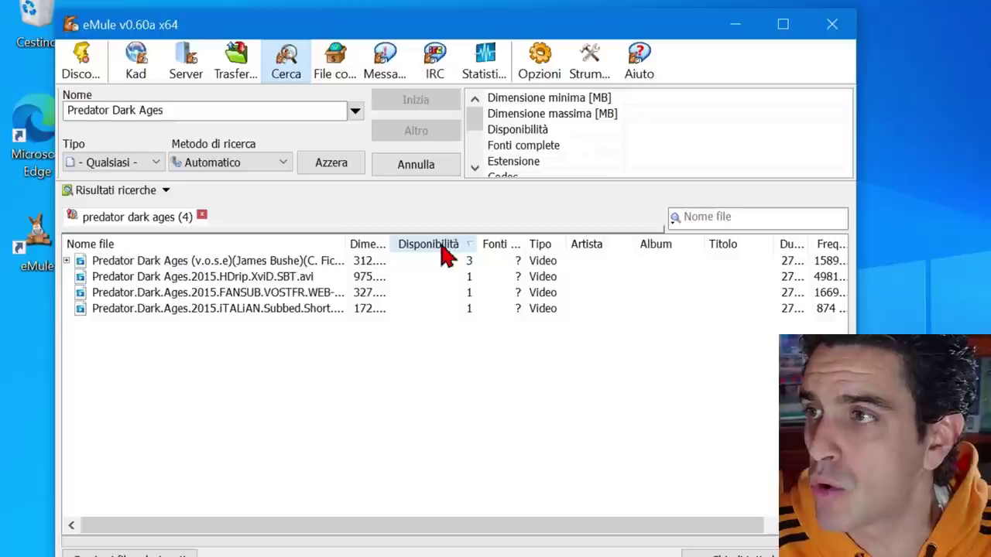
pyautogui.click(300, 263)
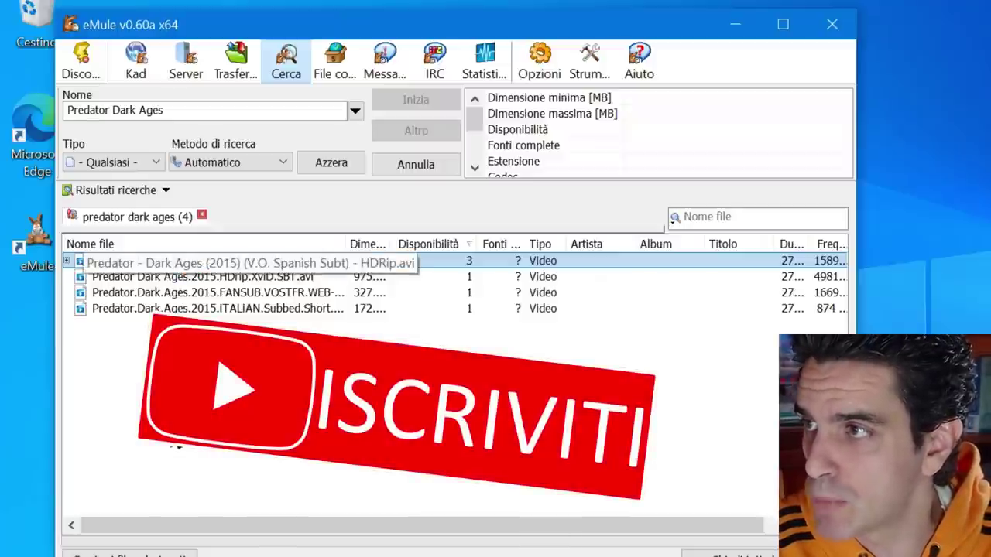
pyautogui.doubleClick(186, 264)
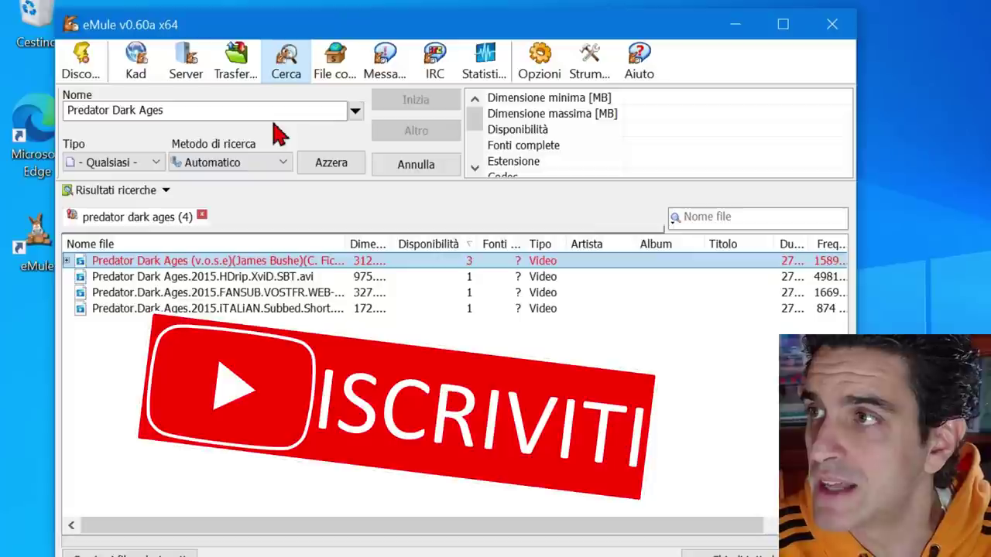
# - Check the Predator Dark Ages download among eMule's transfers and open the Windows Download folder in File Explorer
pyautogui.click(241, 68)
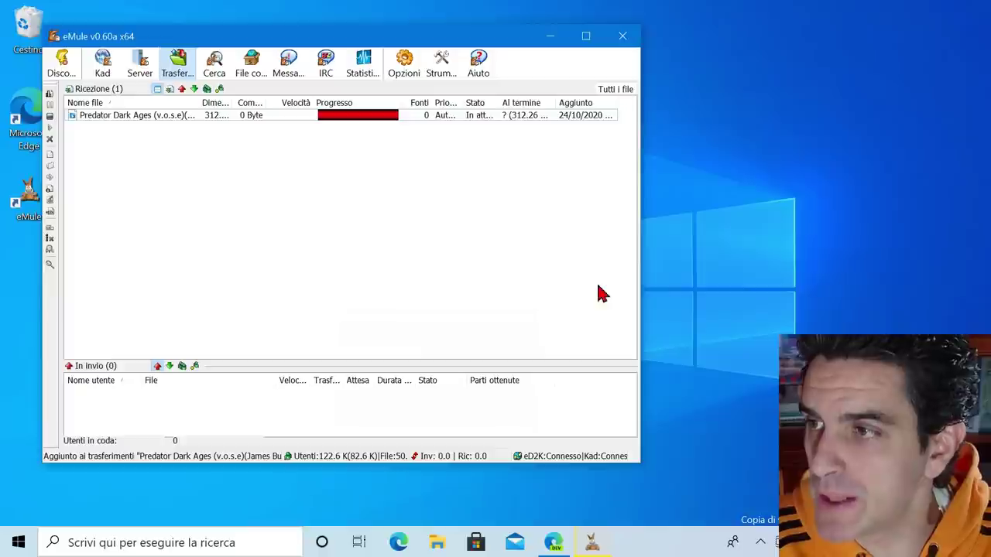
pyautogui.rightClick(436, 542)
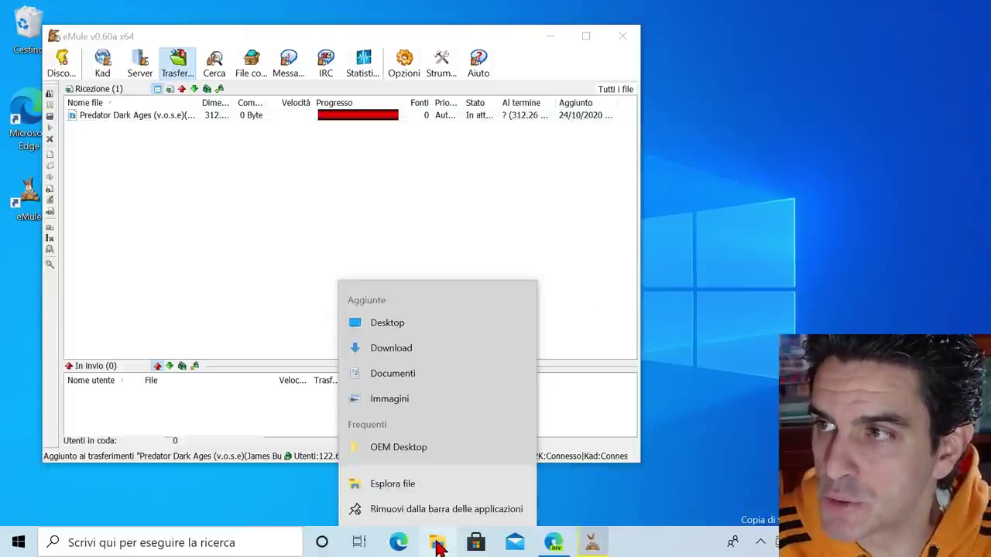
pyautogui.click(400, 350)
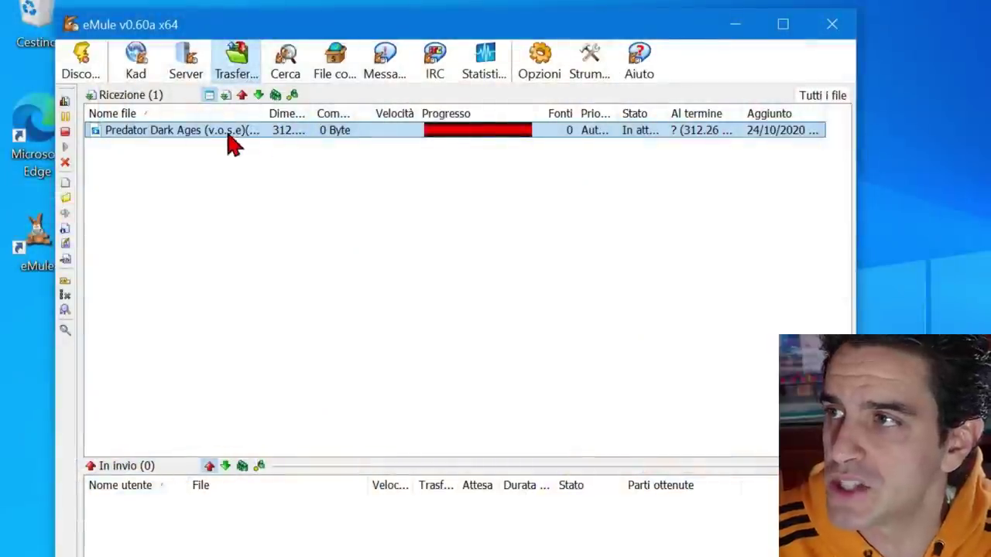
# - Review the general details and source file names of the Predator Dark Ages download, then dismiss the details without changes
pyautogui.rightClick(219, 135)
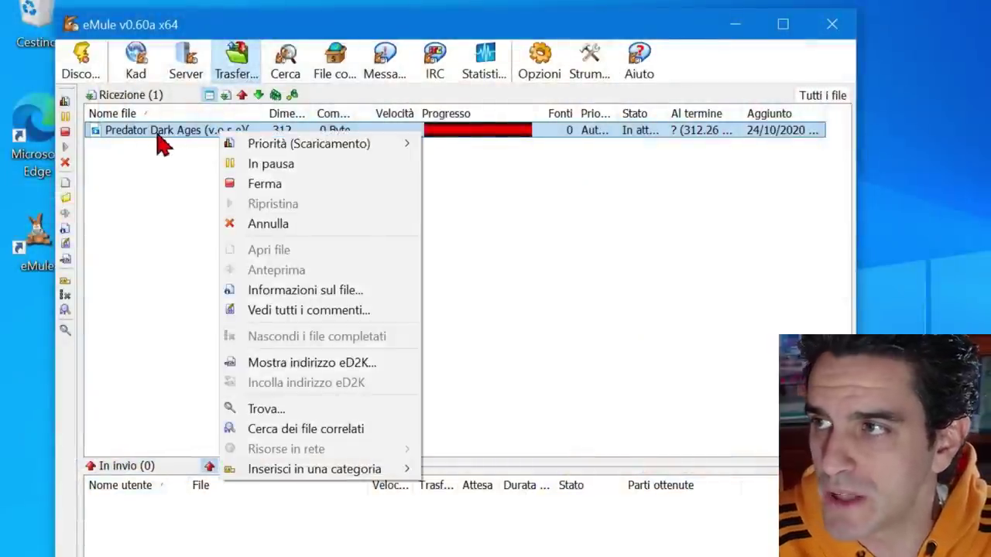
pyautogui.click(356, 294)
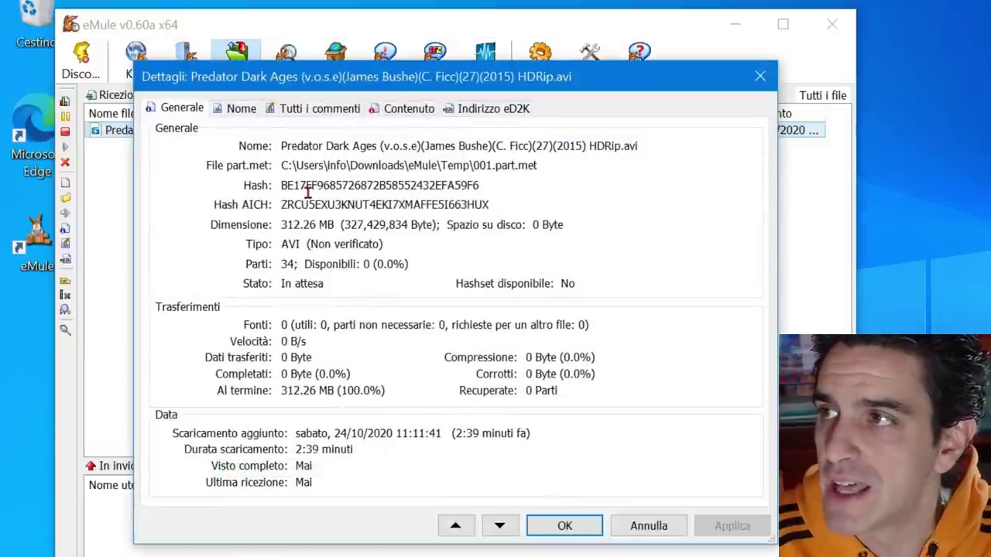
pyautogui.click(237, 110)
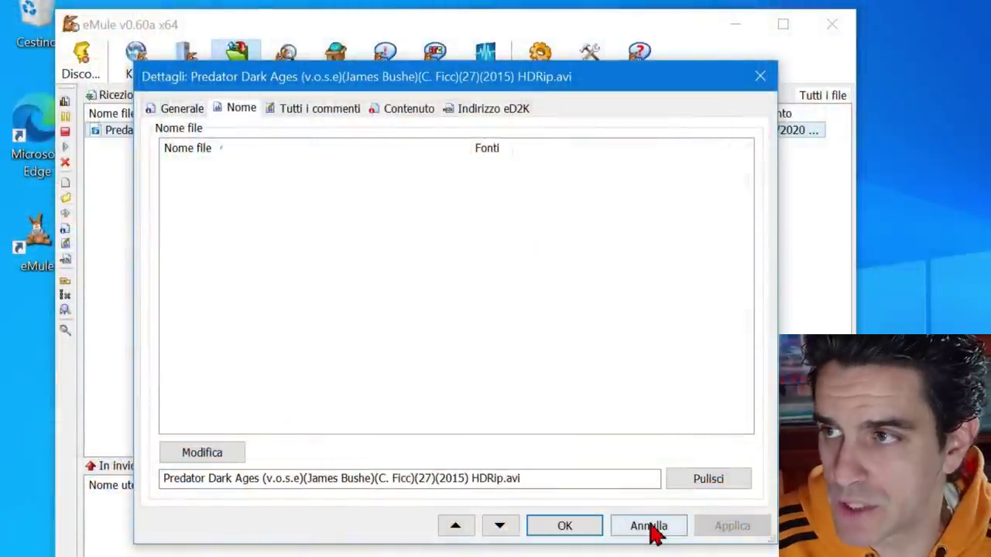
pyautogui.click(649, 527)
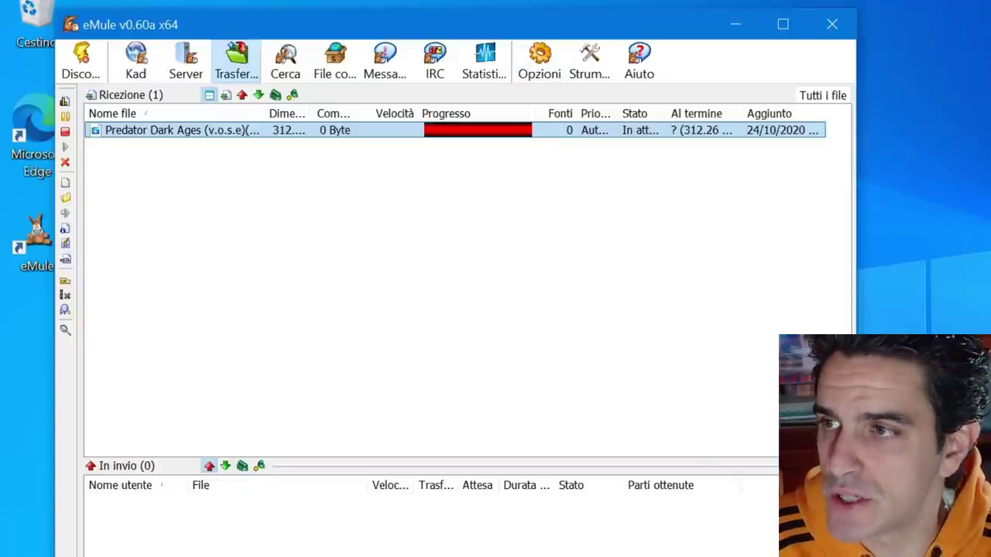
# - Open speedtest.net in a new browser tab and quit eMule, confirming the exit
pyautogui.hotkey('alt', 'Tab')
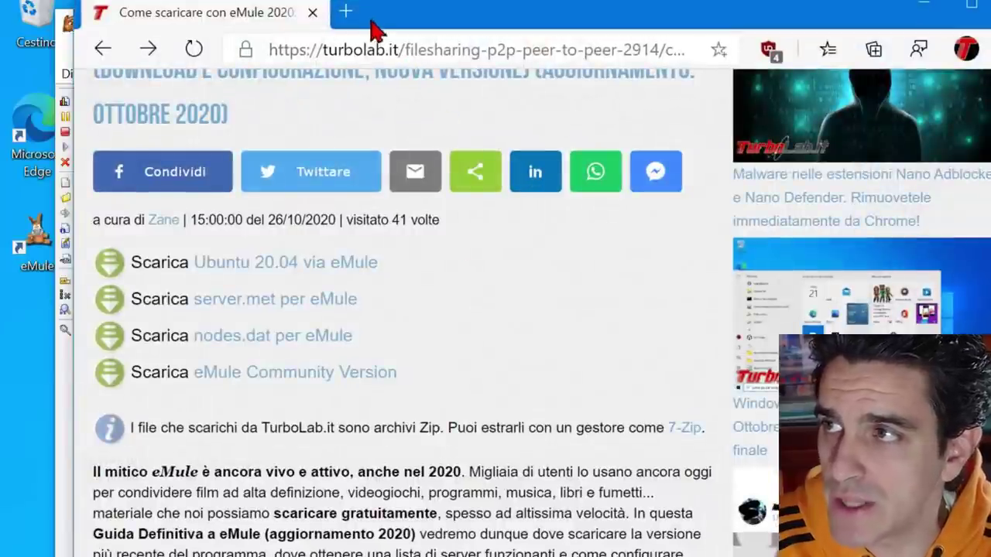
pyautogui.click(346, 12)
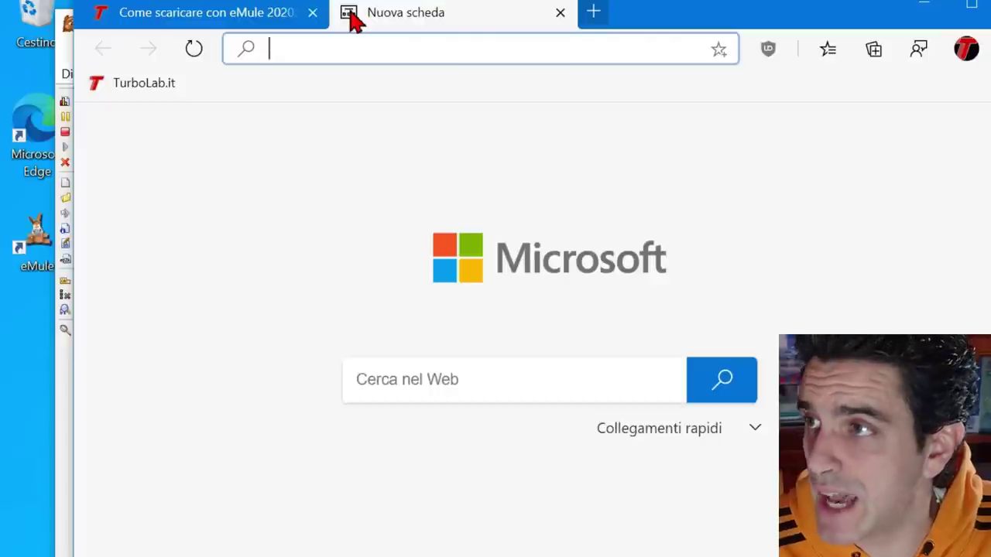
pyautogui.write('speedtest.net')
pyautogui.press('Return')
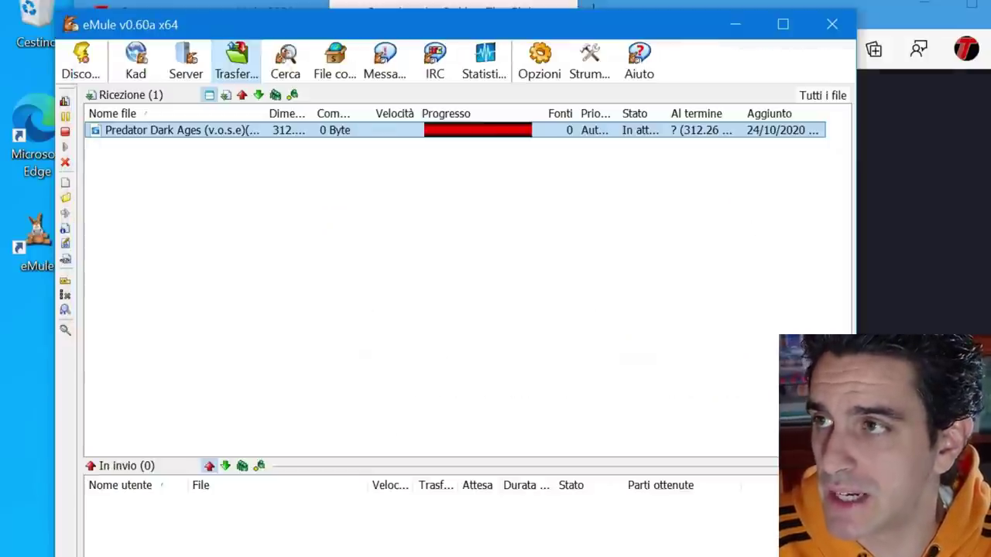
pyautogui.click(840, 35)
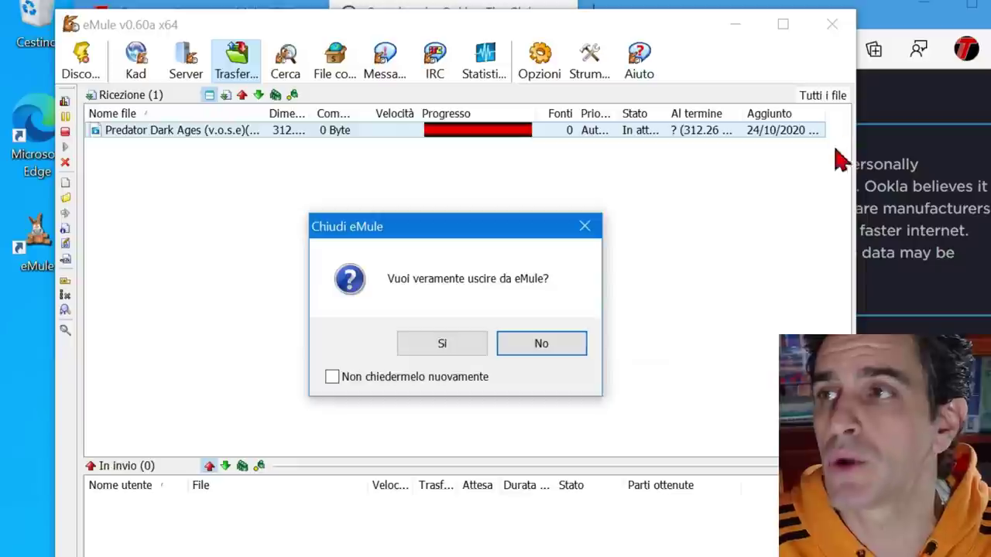
pyautogui.click(441, 343)
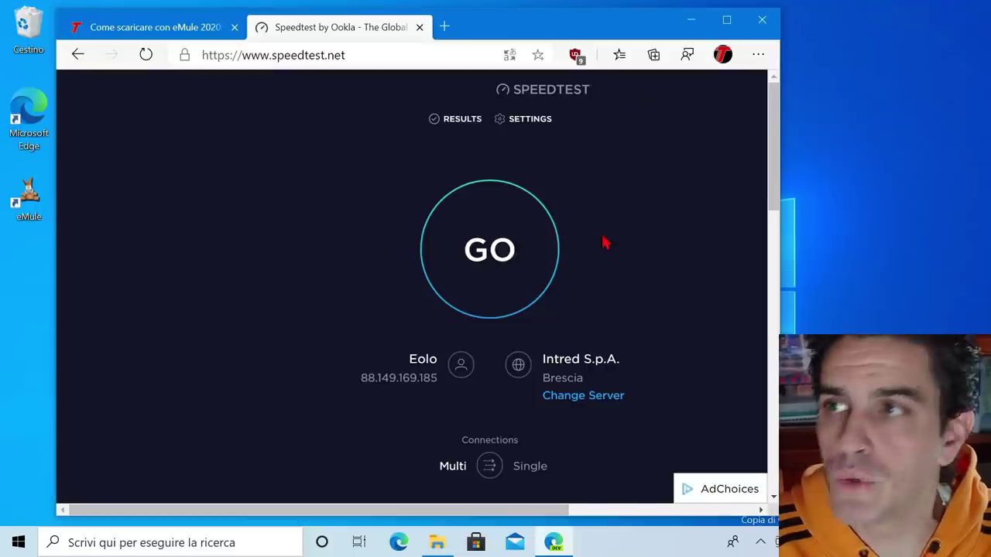
# - Run the connection speed test on speedtest.net and widen the browser window to read its results
pyautogui.click(470, 282)
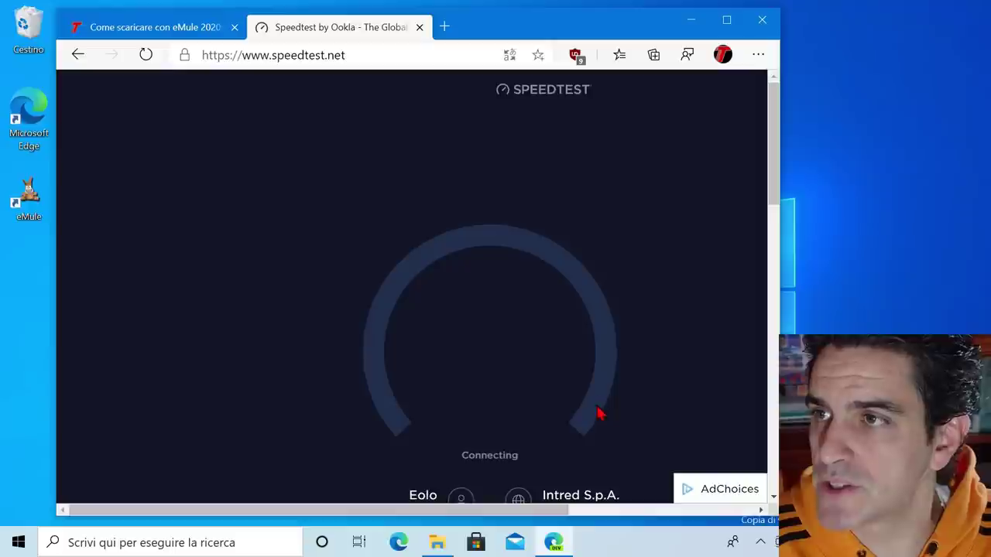
pyautogui.moveTo(780, 287); pyautogui.dragTo(803, 290)
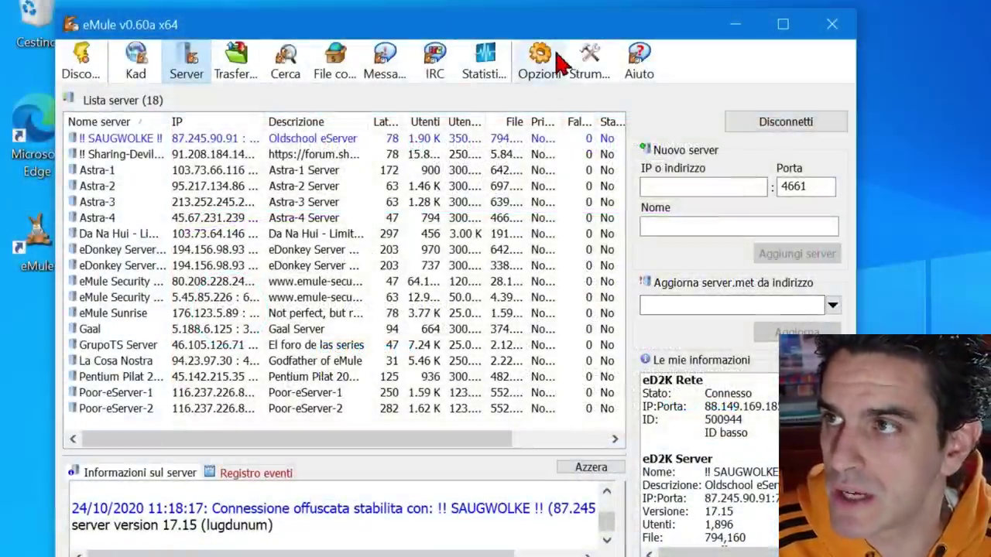
# - In eMule's connection options, set capacity to 3375 KB/s download and 250 KB/s upload, and enable traffic limits of 2719 and 200 KB/s
pyautogui.click(540, 61)
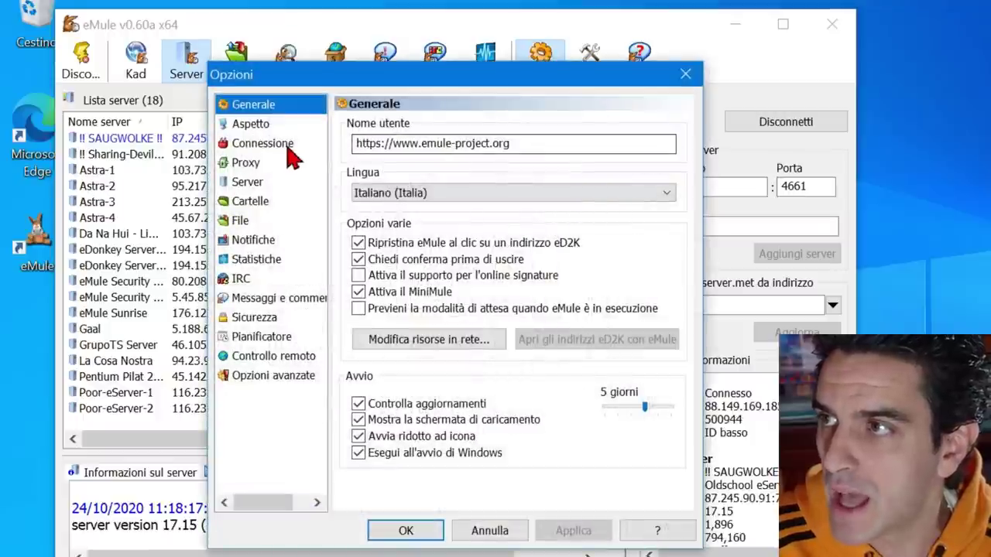
pyautogui.click(278, 147)
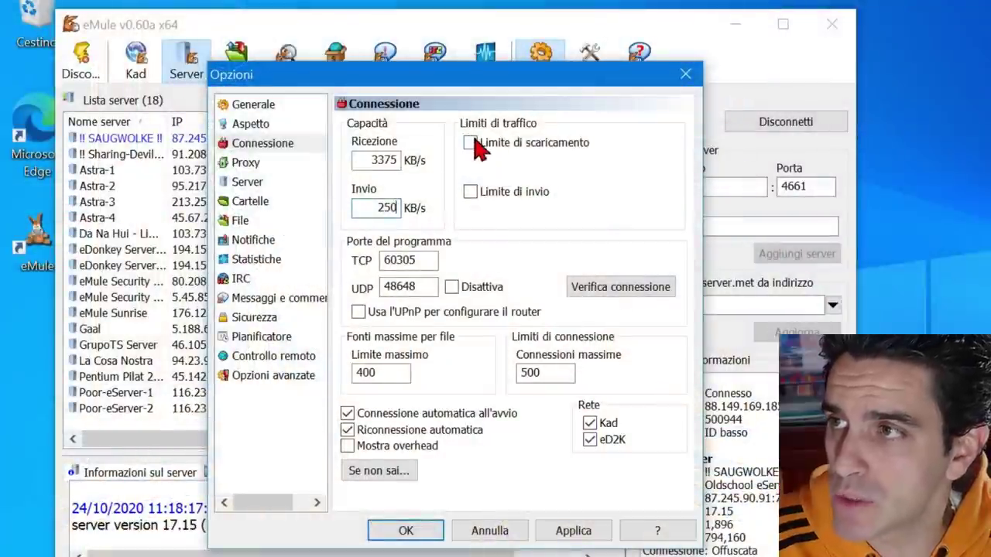
pyautogui.click(470, 143)
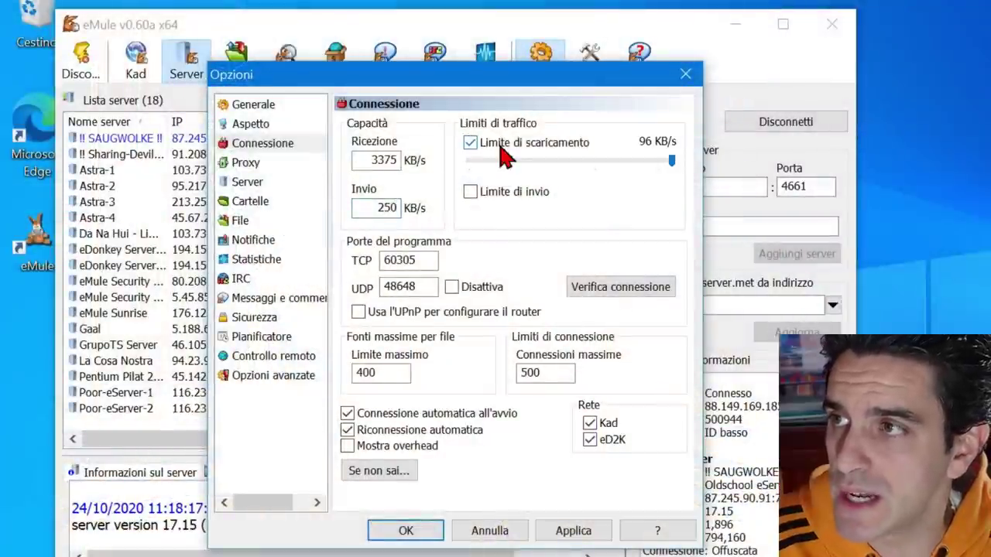
pyautogui.click(470, 192)
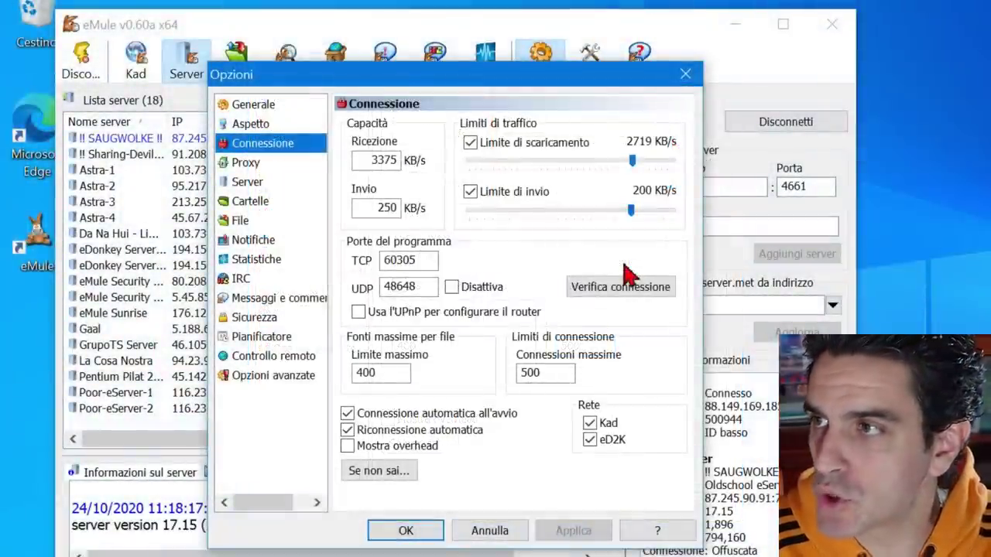
# - Set the maximum sources per file to 1000 and the maximum connections to 1600
pyautogui.click(367, 370)
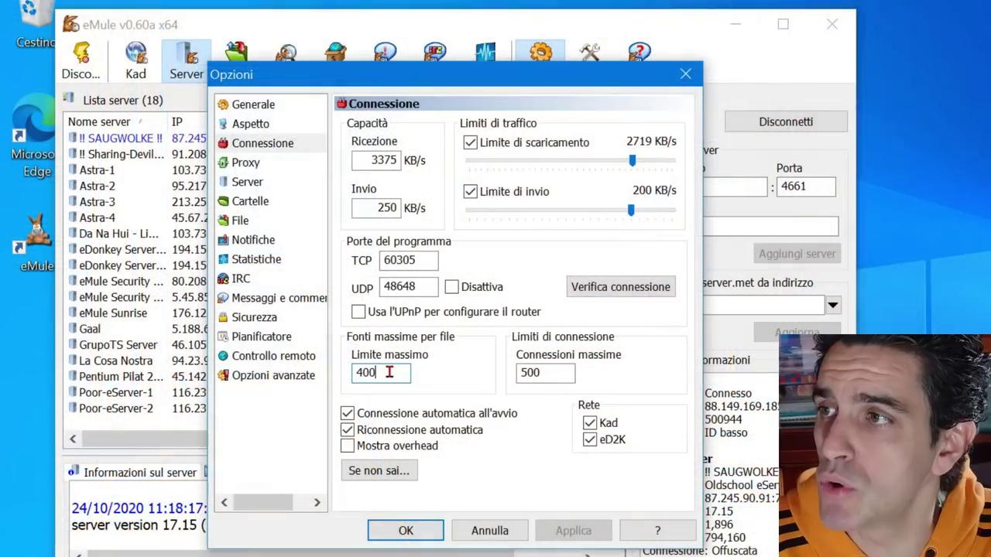
pyautogui.doubleClick(377, 371)
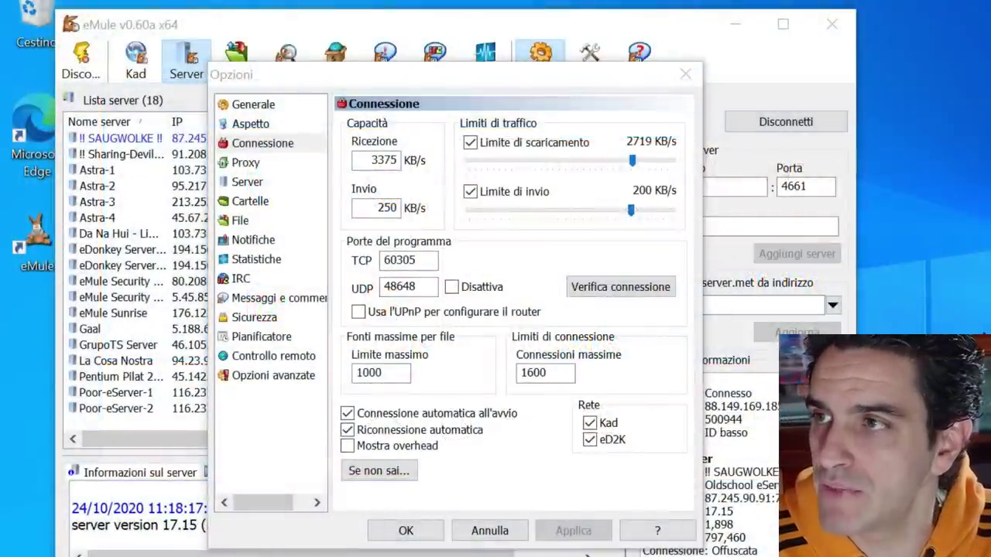
# - Test eMule's TCP and UDP ports, highlight the TCP result on the test page and close the browser window
pyautogui.click(625, 288)
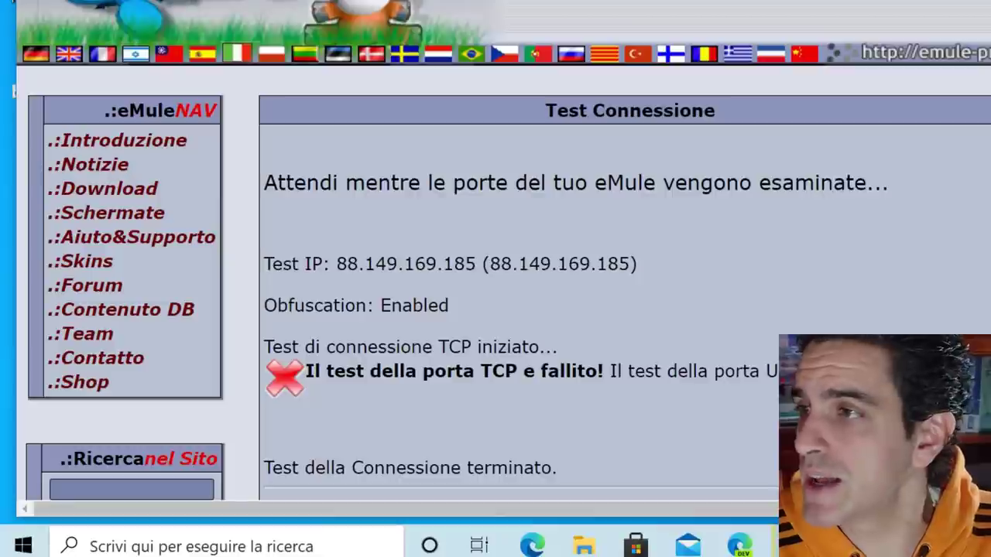
pyautogui.moveTo(300, 365); pyautogui.dragTo(593, 375)
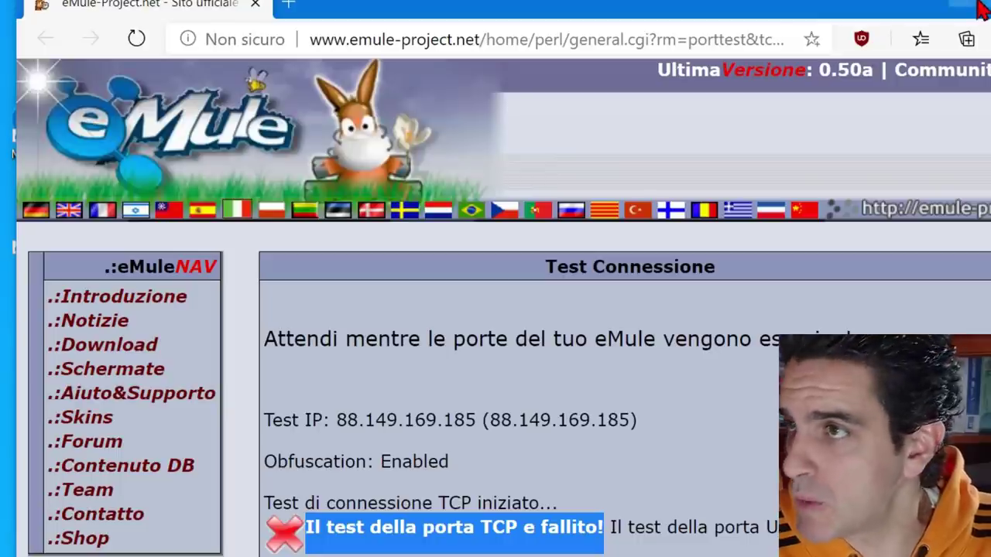
pyautogui.click(966, 23)
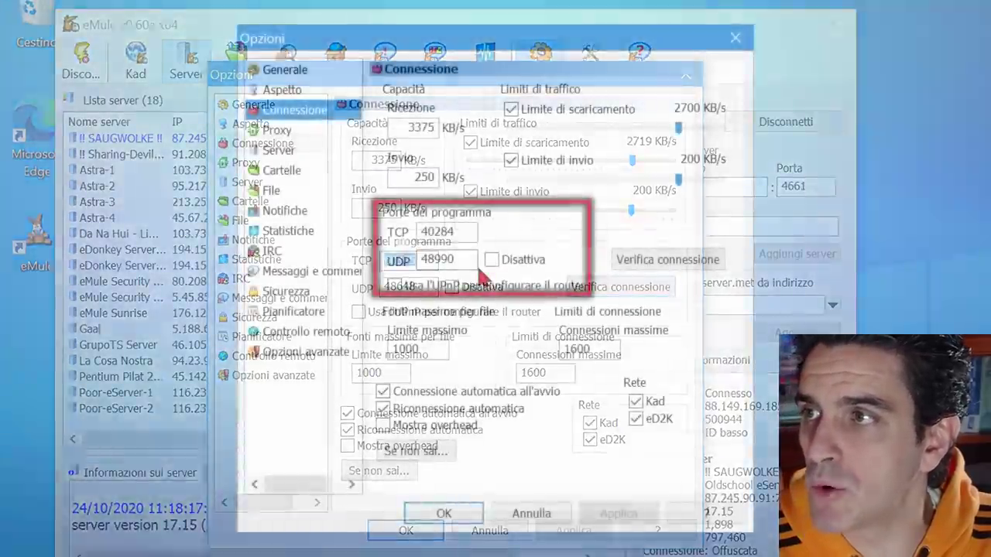